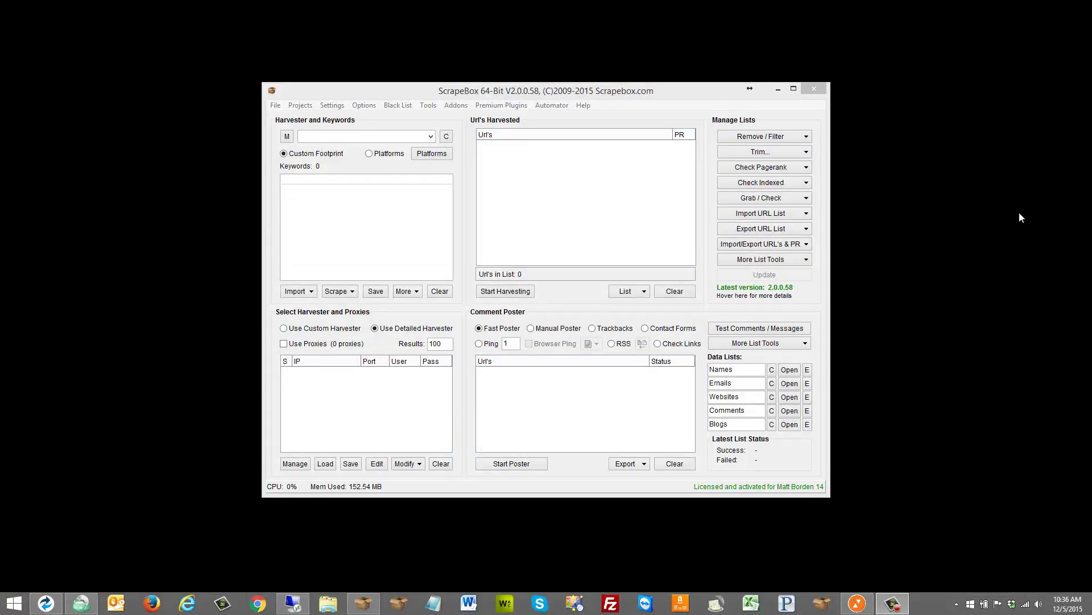
Open the list of available premium plugins and view the Yellow Pages Scraper entry and its description
left_click(493, 105)
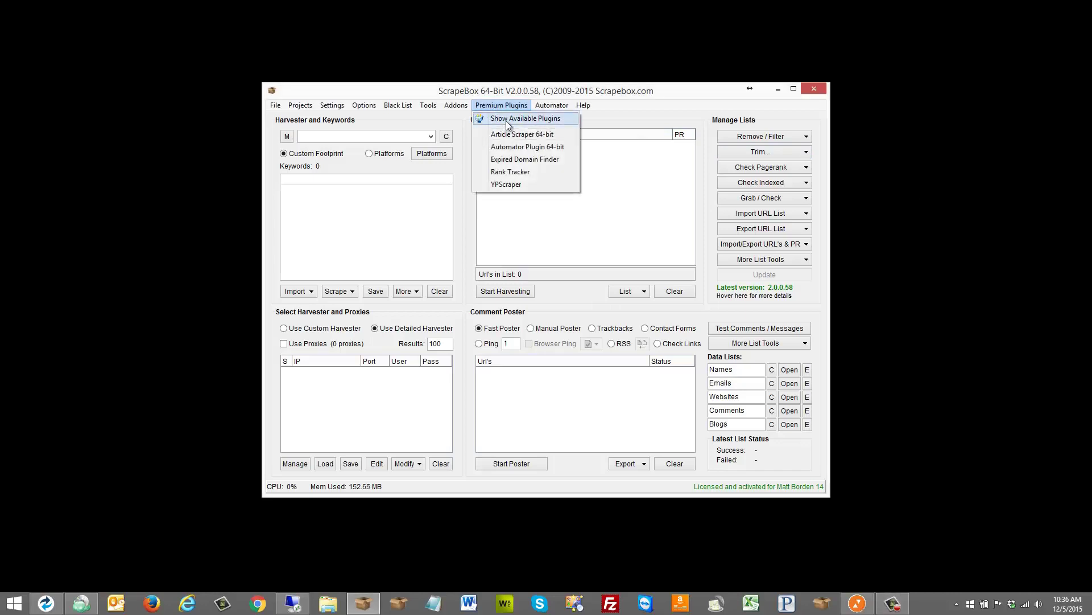
left_click(510, 120)
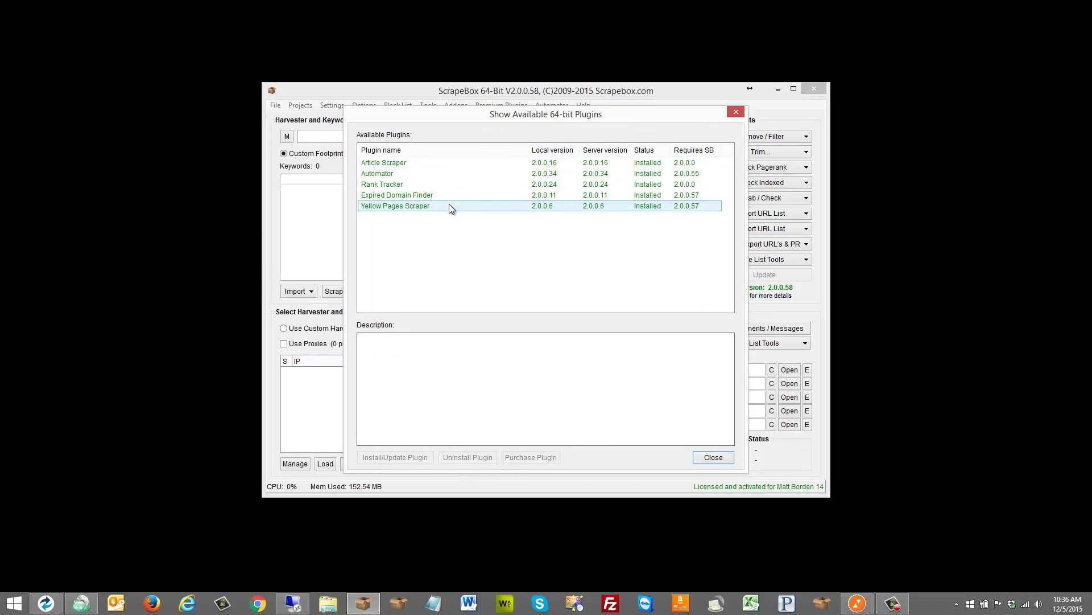
left_click(451, 208)
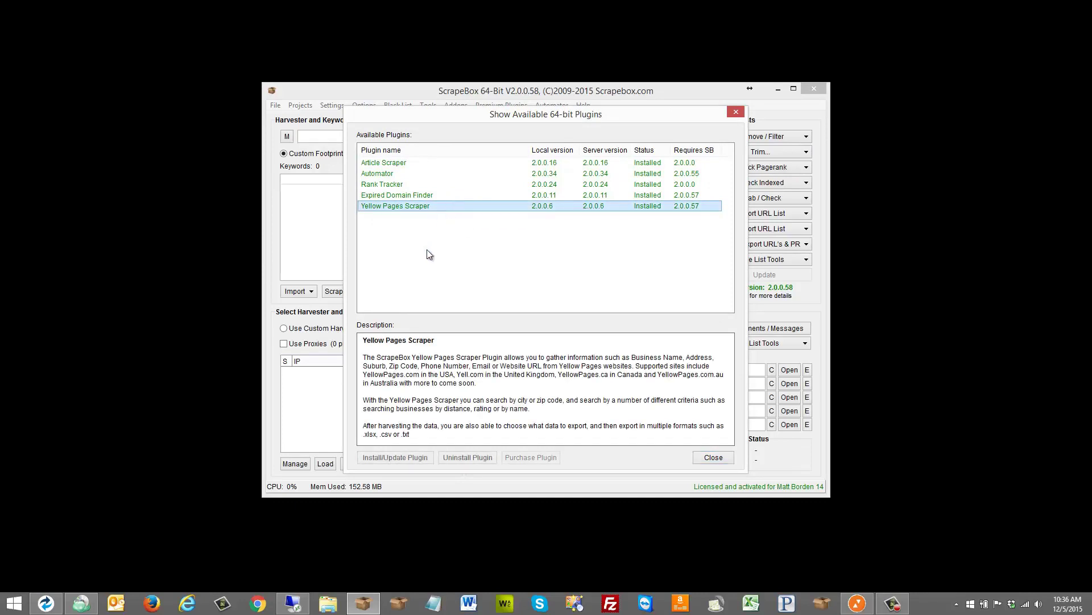
left_click(408, 458)
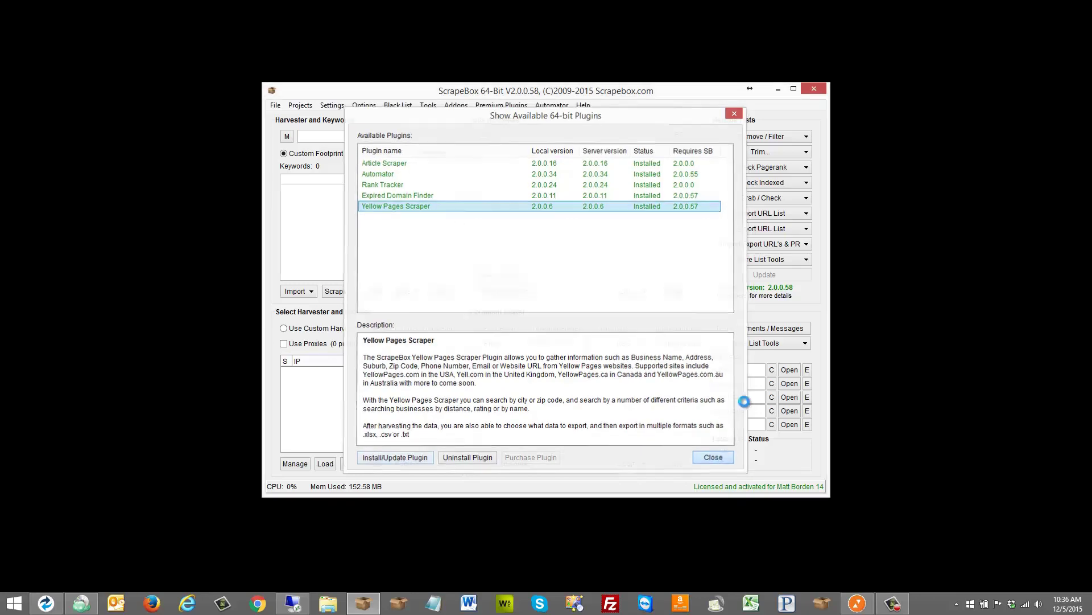
Launch the YPScraper plugin and view the options for loading proxies
left_click(510, 106)
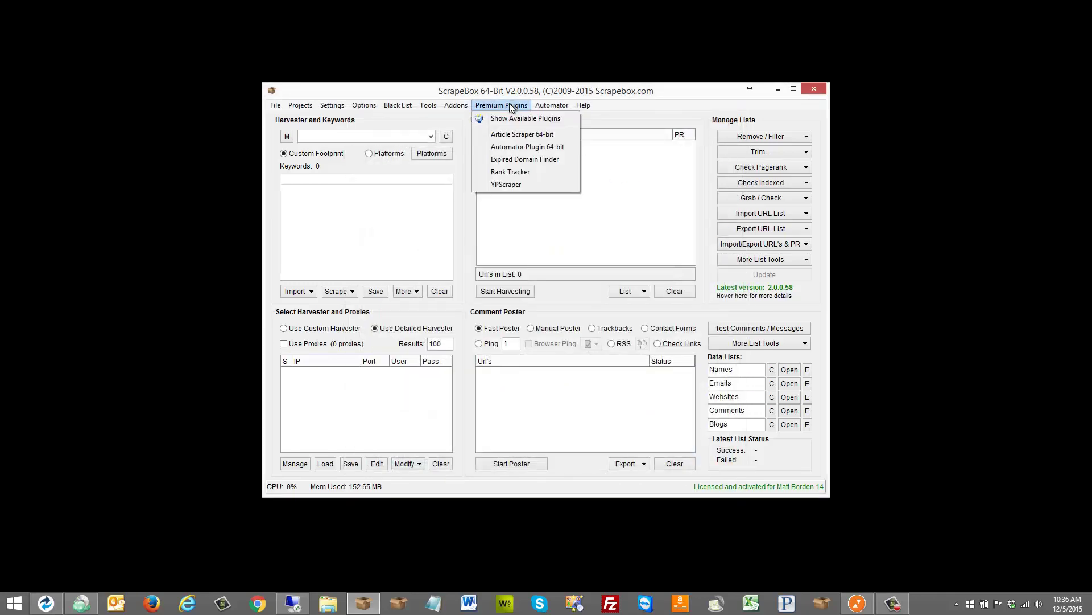
left_click(541, 183)
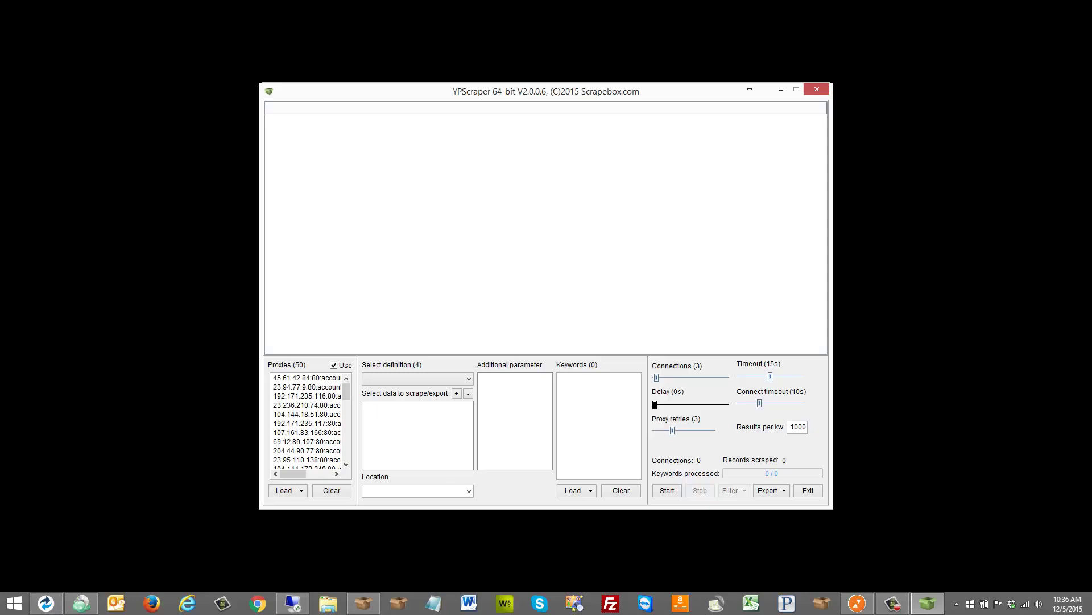
left_click(281, 493)
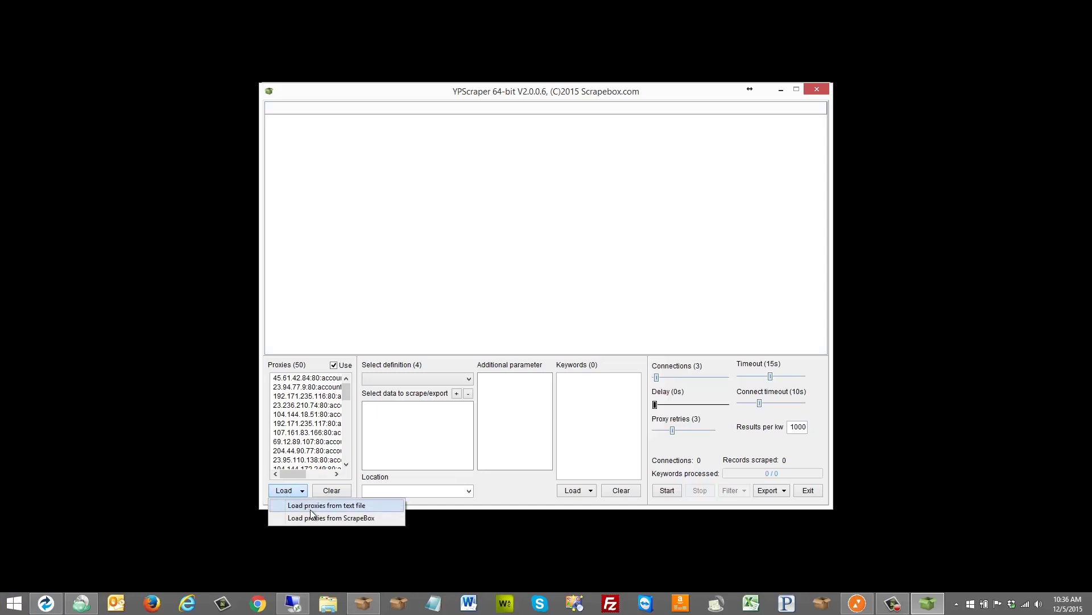
Set the scraping definition to YellowPages.com with all of its data fields selected for scraping and export
left_click(435, 380)
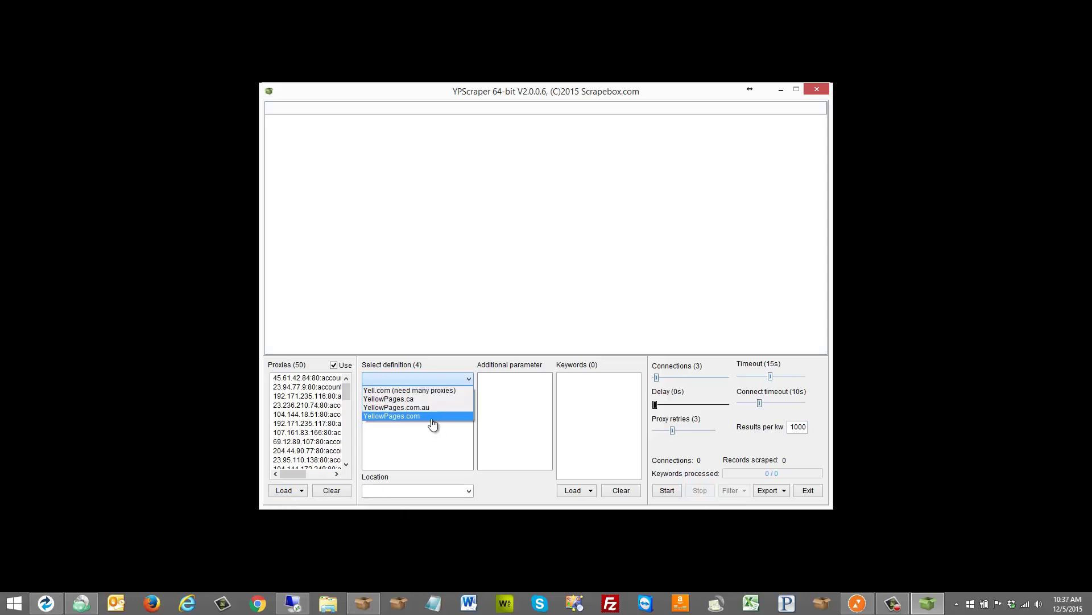
left_click(442, 391)
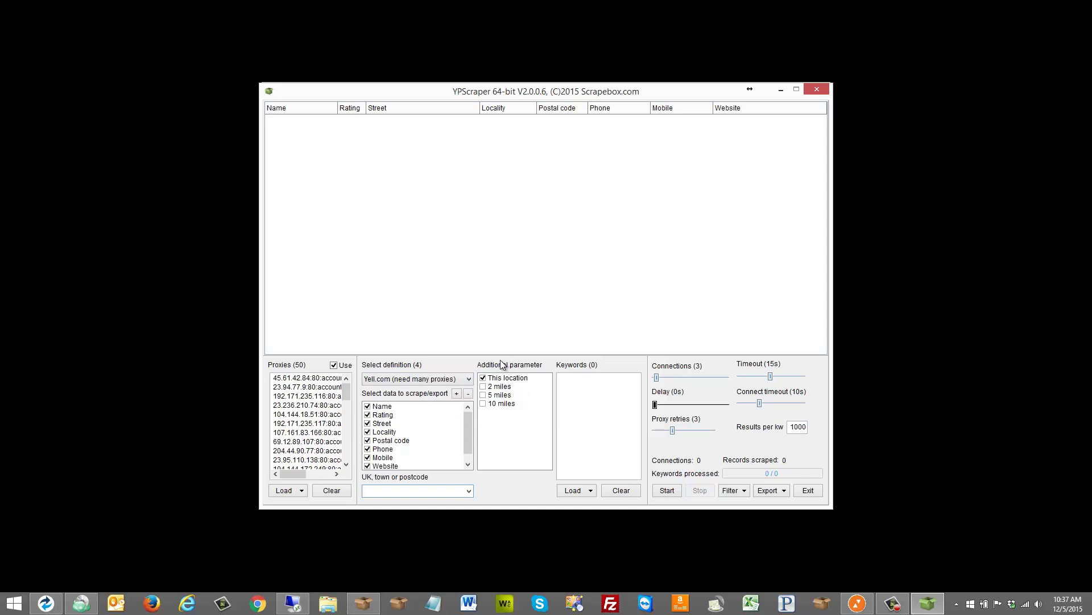
left_click(438, 385)
left_click(428, 415)
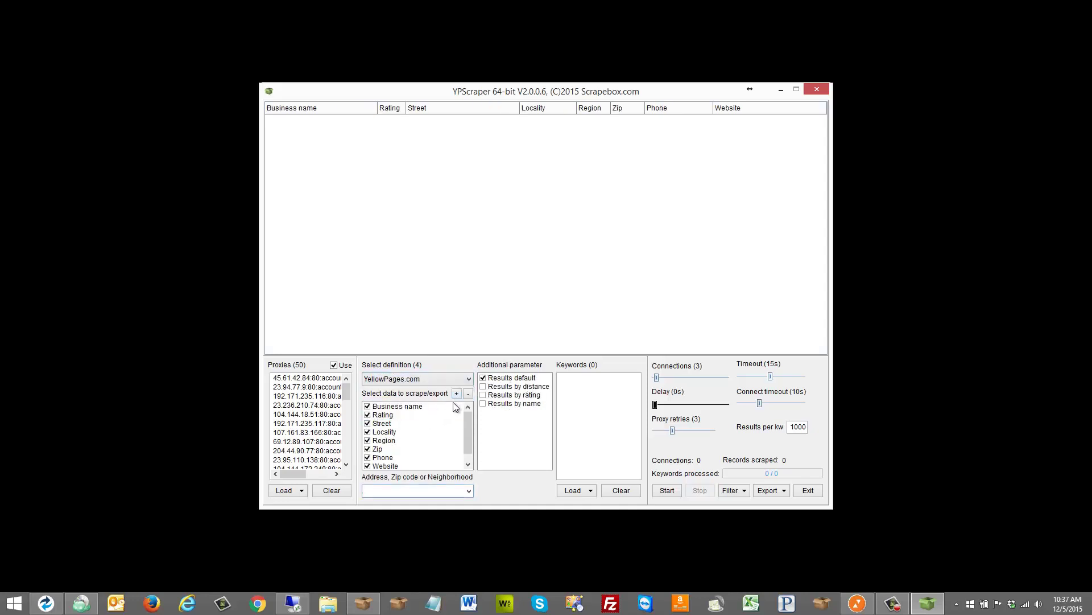
mouse_move(465, 422)
left_mouse_down()
mouse_move(470, 446)
mouse_move(470, 424)
left_mouse_up()
left_click(457, 393)
left_click_drag(463, 434, 432, 461)
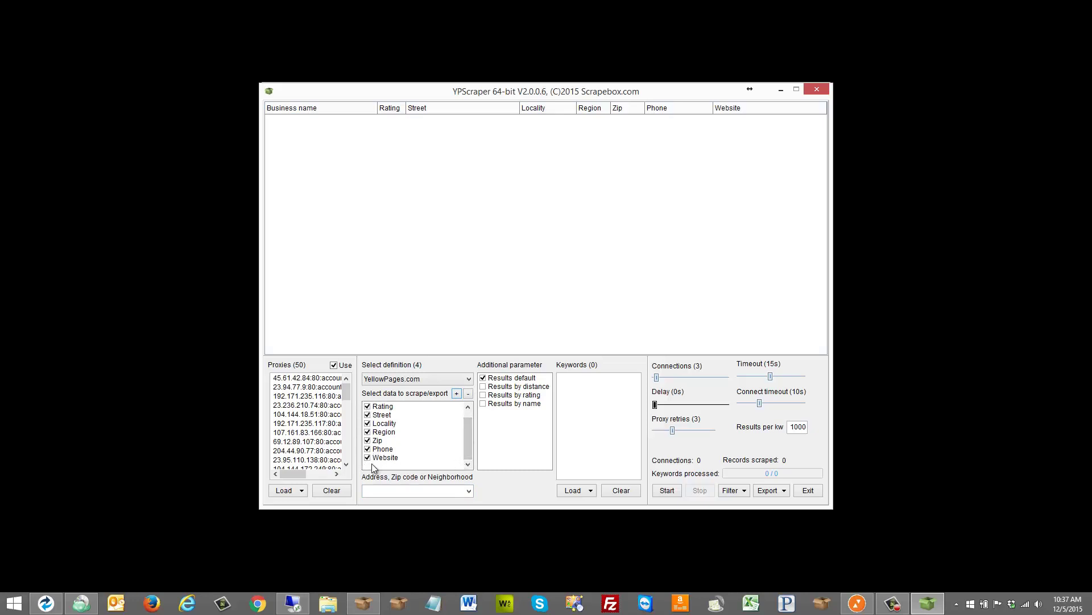
Set the search location to Detroit, MI
left_click(473, 489)
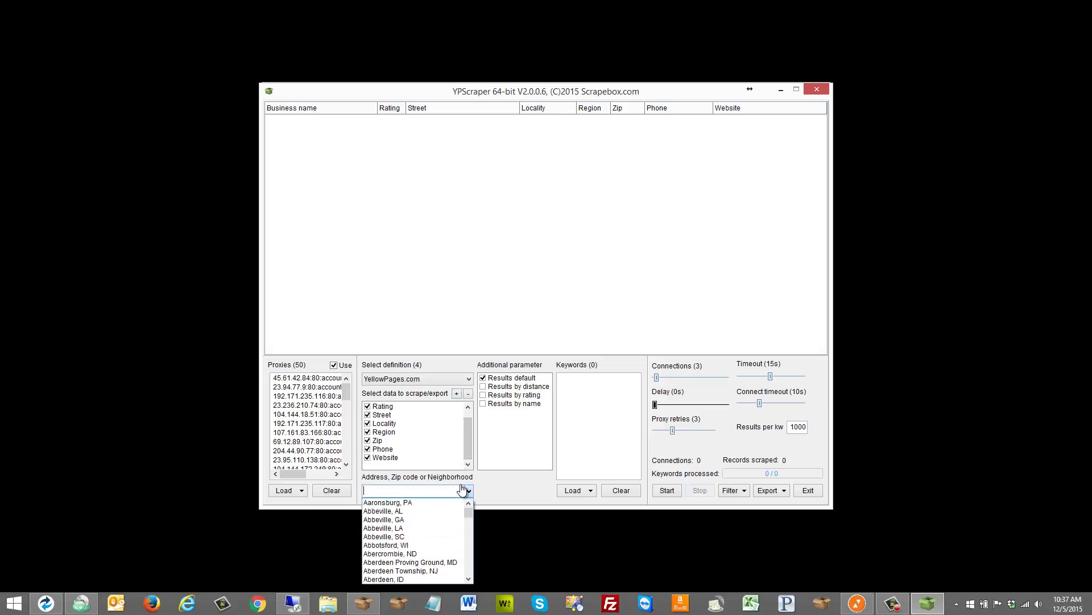
scroll(417, 507, "down", 20)
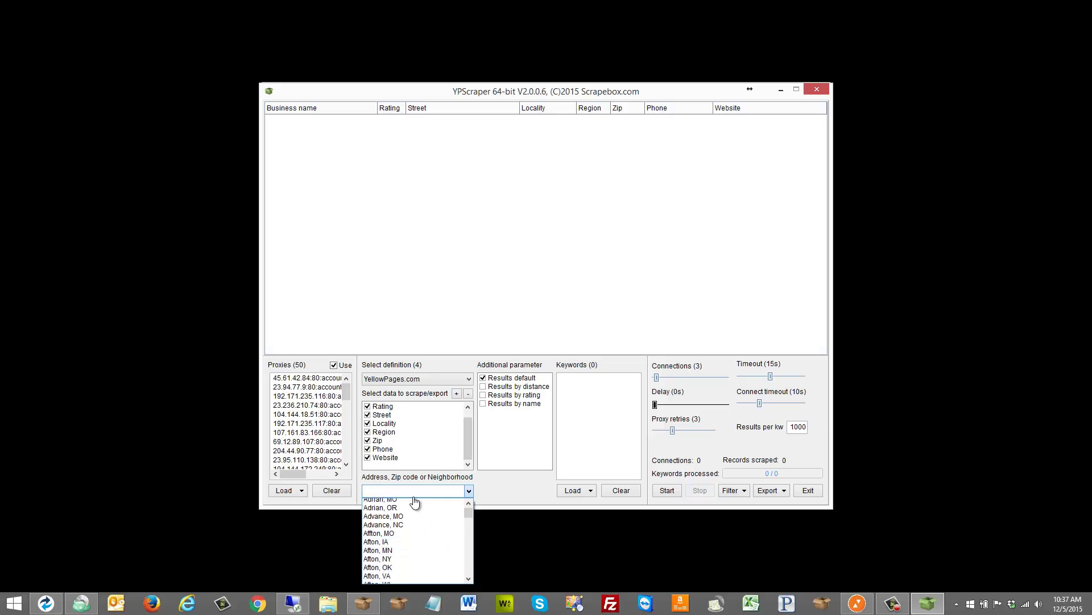
left_click(378, 493)
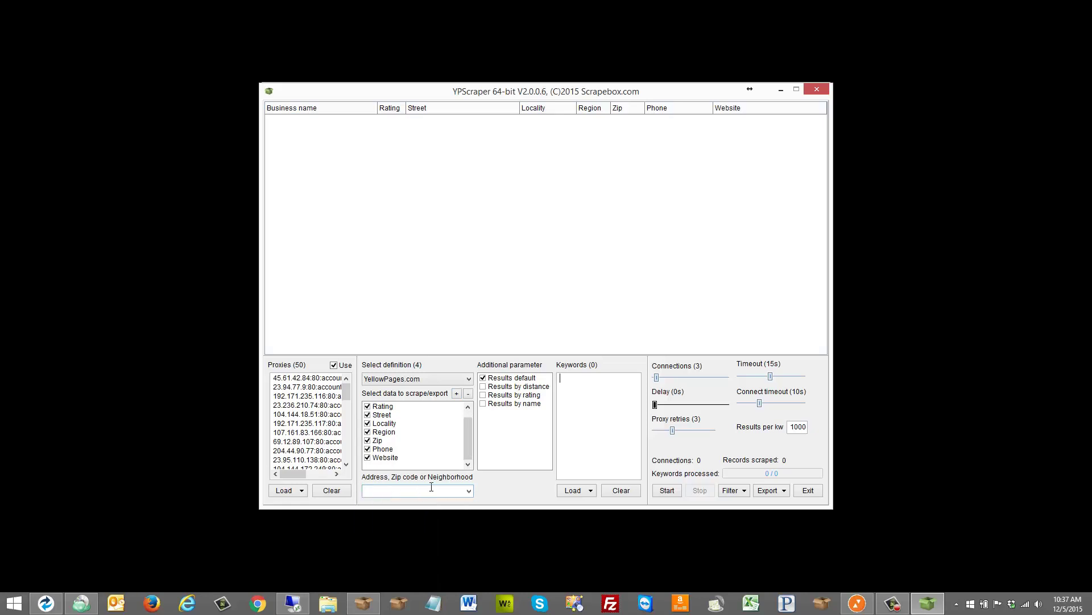
left_click(391, 493)
type("detro")
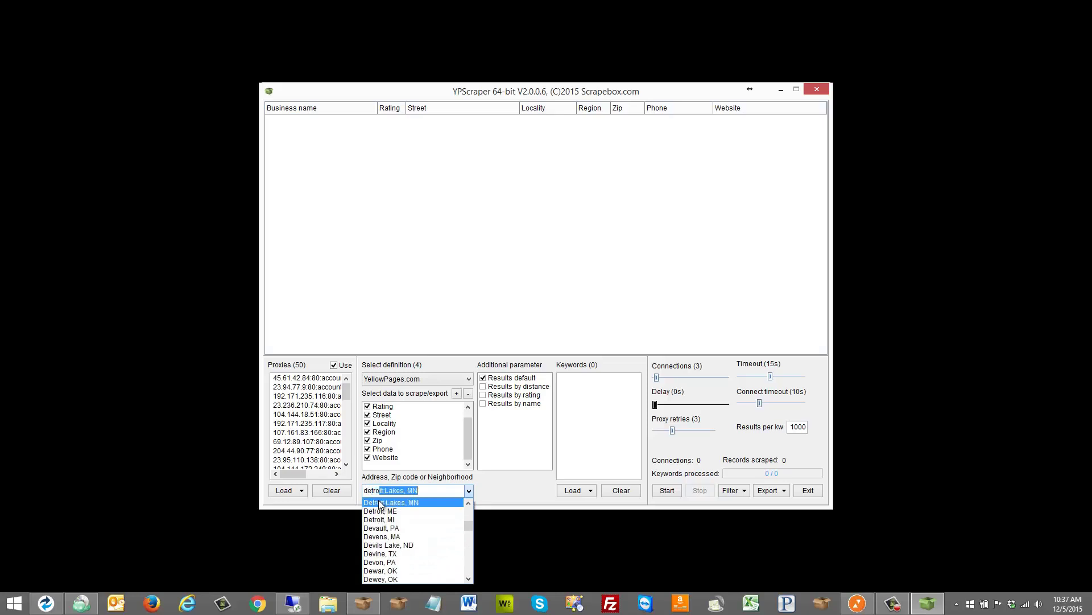
type("i")
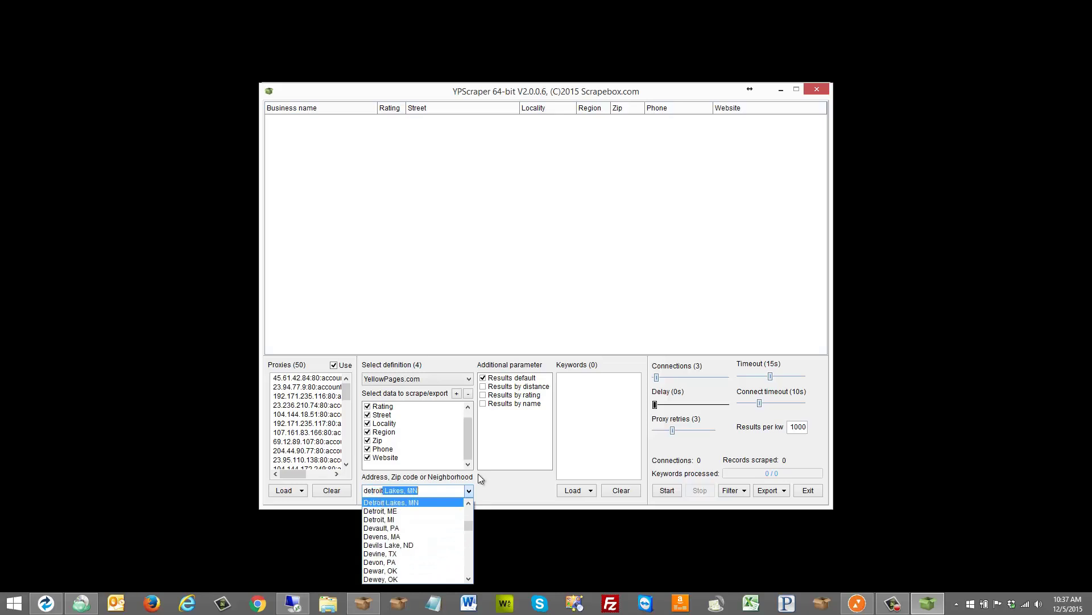
left_click(393, 519)
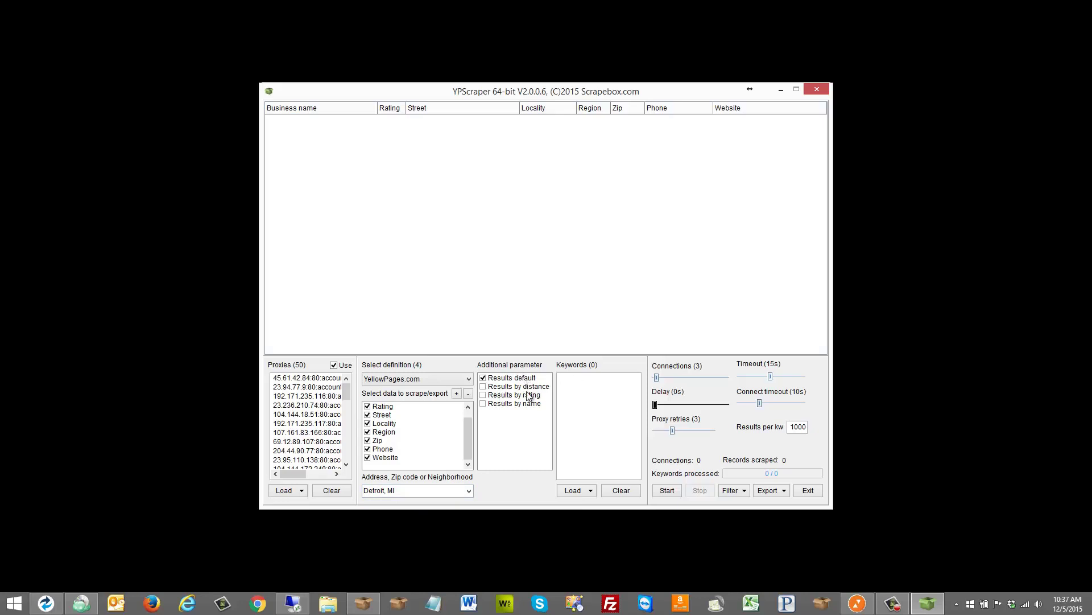
Enter the keywords insurance agents, life insurance and car insurance on separate lines
left_click(568, 401)
type("insurance agents")
key("Return")
type("life insurance car insurance")
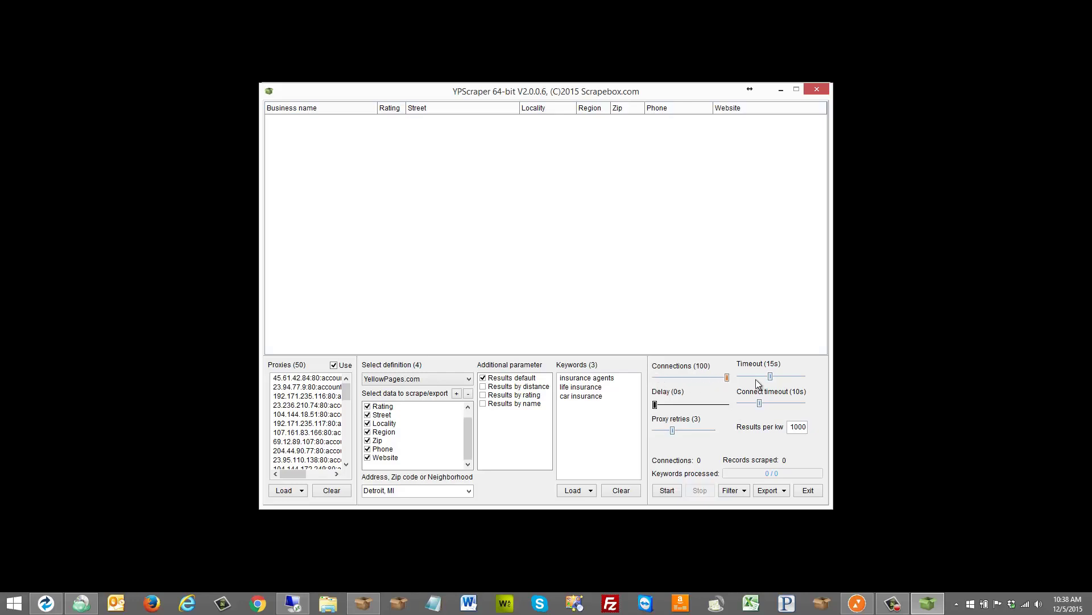
Set the scraper to 3 connections with a 0 s delay and proxies in use
left_click_drag(726, 377, 659, 378)
left_click(681, 375)
left_click(334, 365)
mouse_move(655, 405)
left_mouse_down()
mouse_move(697, 404)
mouse_move(653, 405)
left_mouse_up()
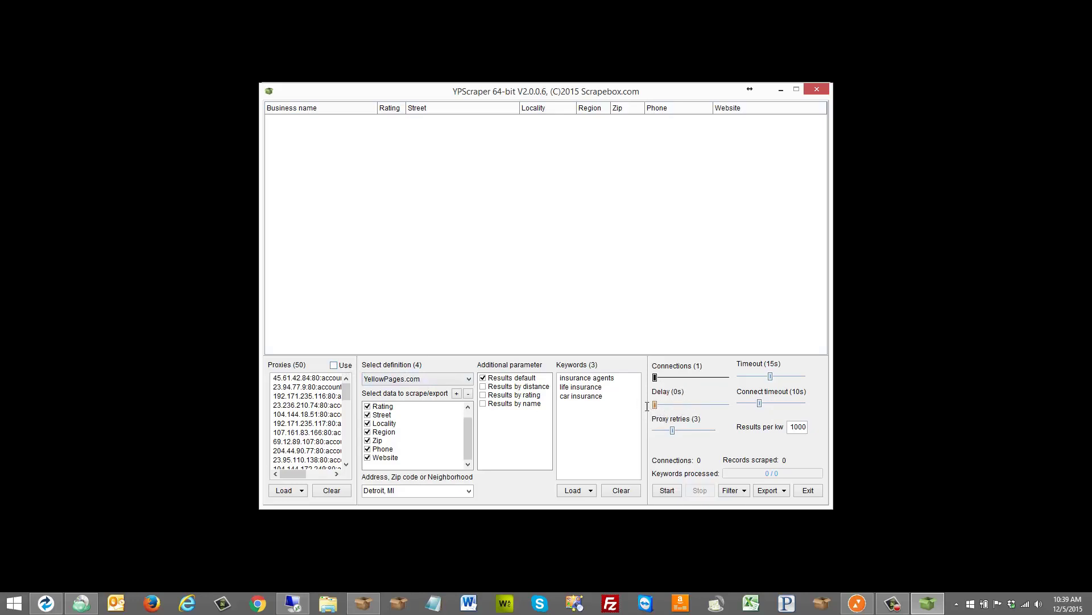
left_click(334, 365)
left_click(795, 428)
Start scraping the listings for the three keywords, and stop the run after the records have been collected
left_click(591, 490)
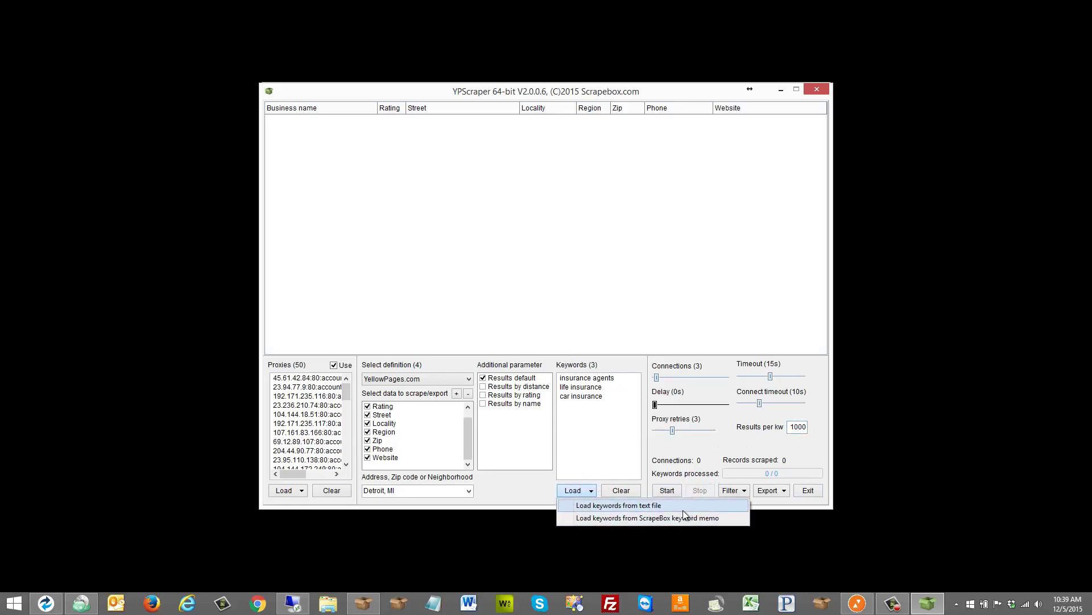
left_click(427, 94)
mouse_move(430, 94)
left_mouse_down()
mouse_move(691, 122)
mouse_move(444, 88)
left_mouse_up()
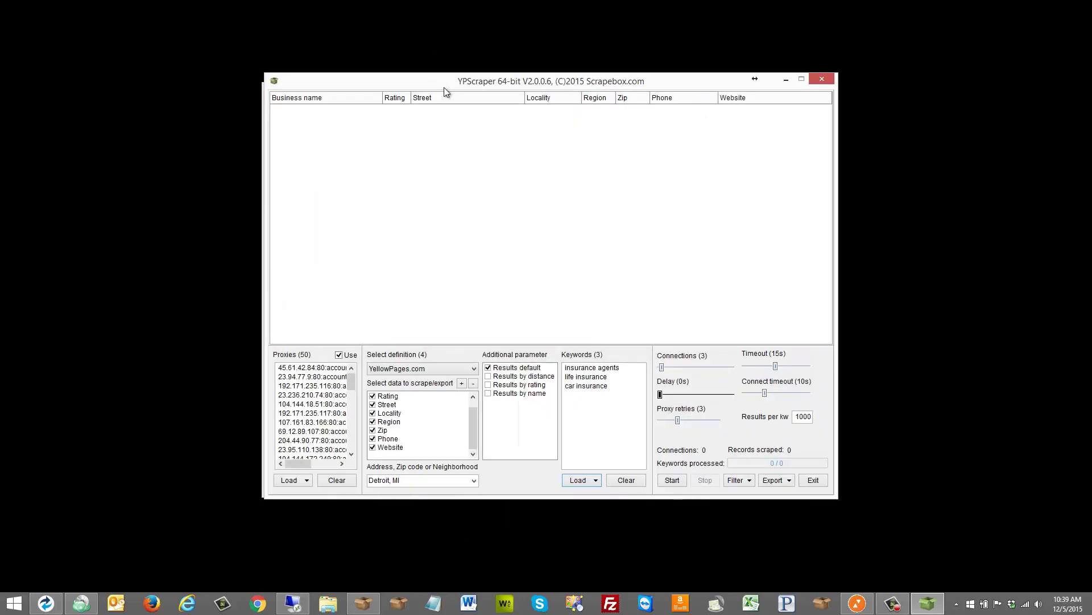
left_click(672, 480)
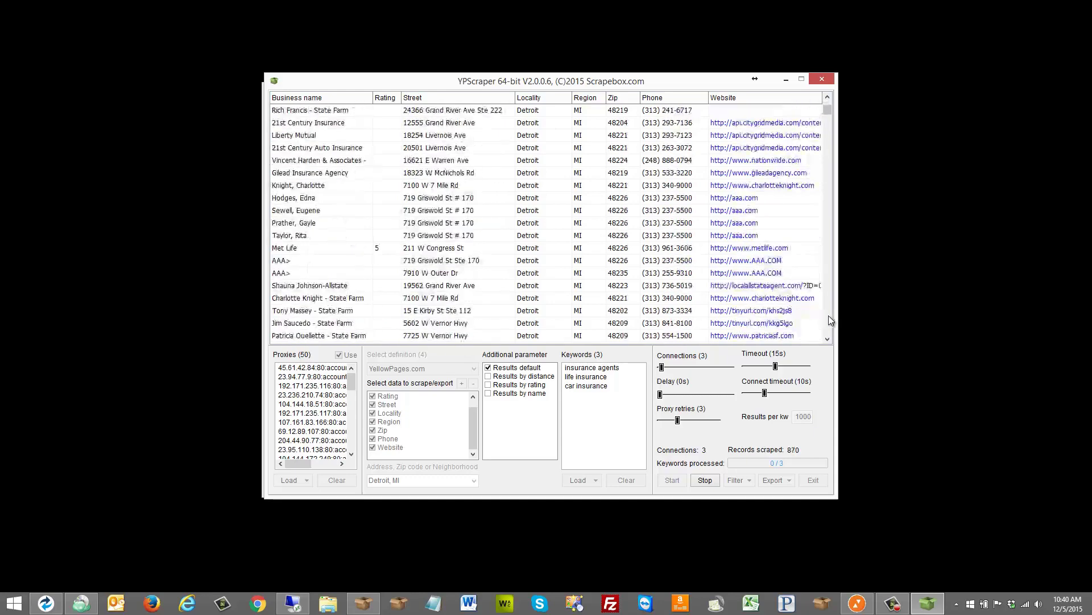
left_click(715, 481)
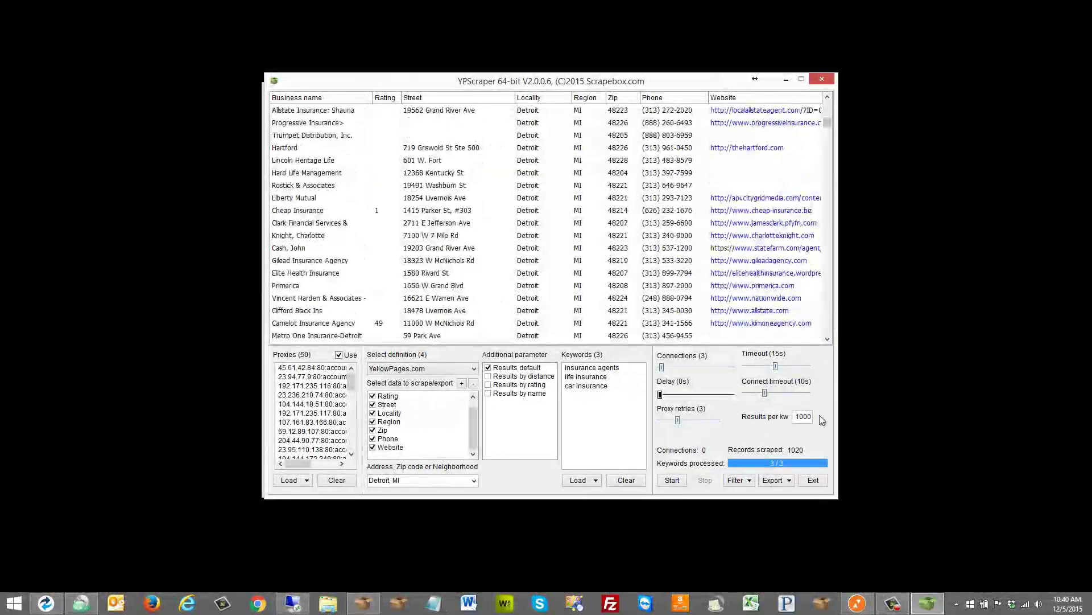
Filter the scraped records by removing duplicate "Website" entries
left_click(740, 481)
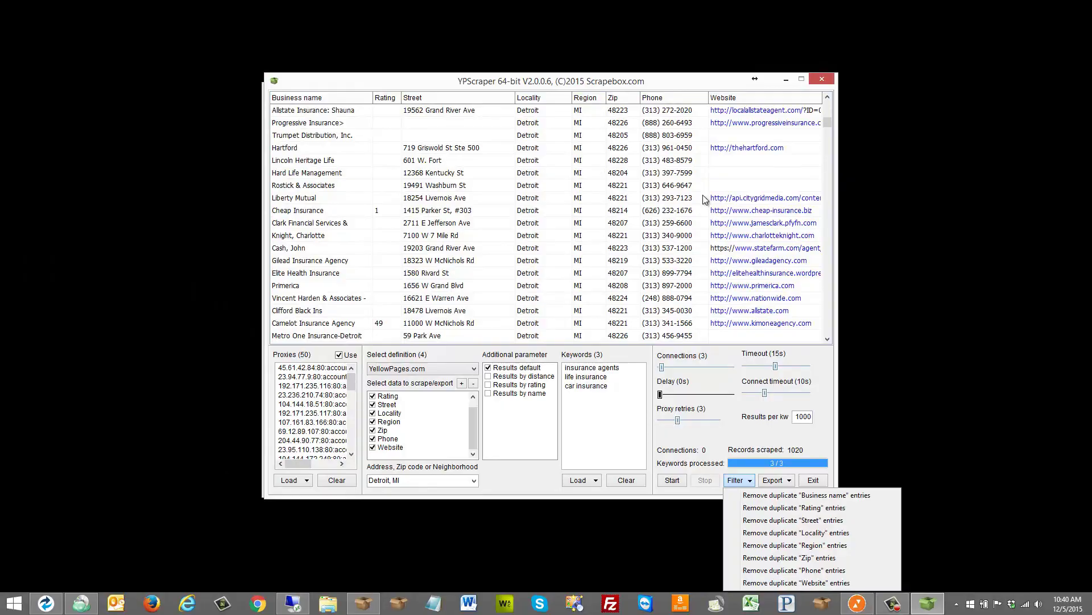
left_click(839, 583)
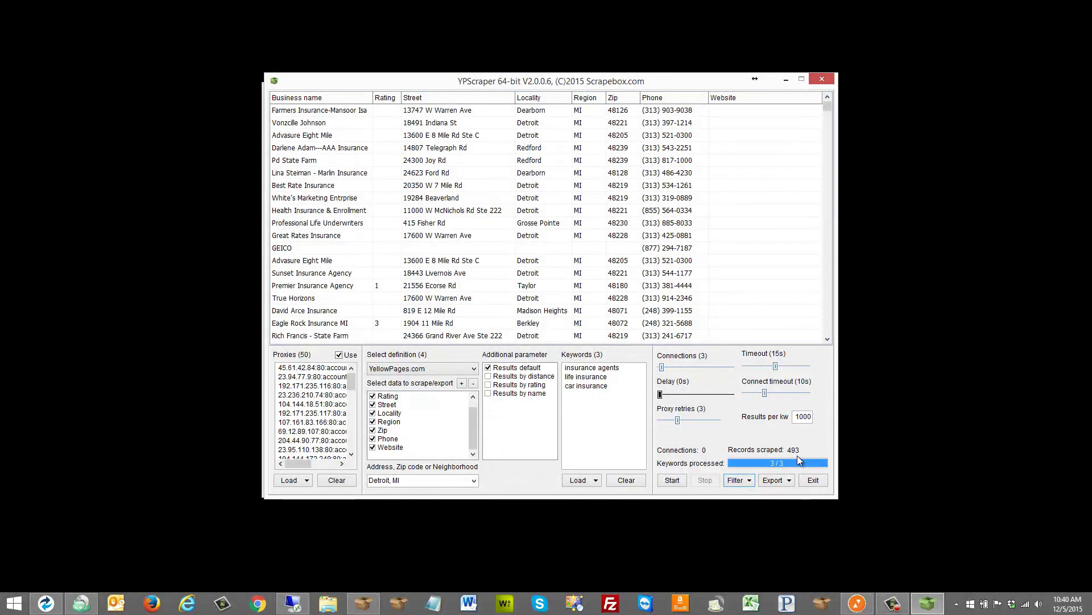
left_click(747, 482)
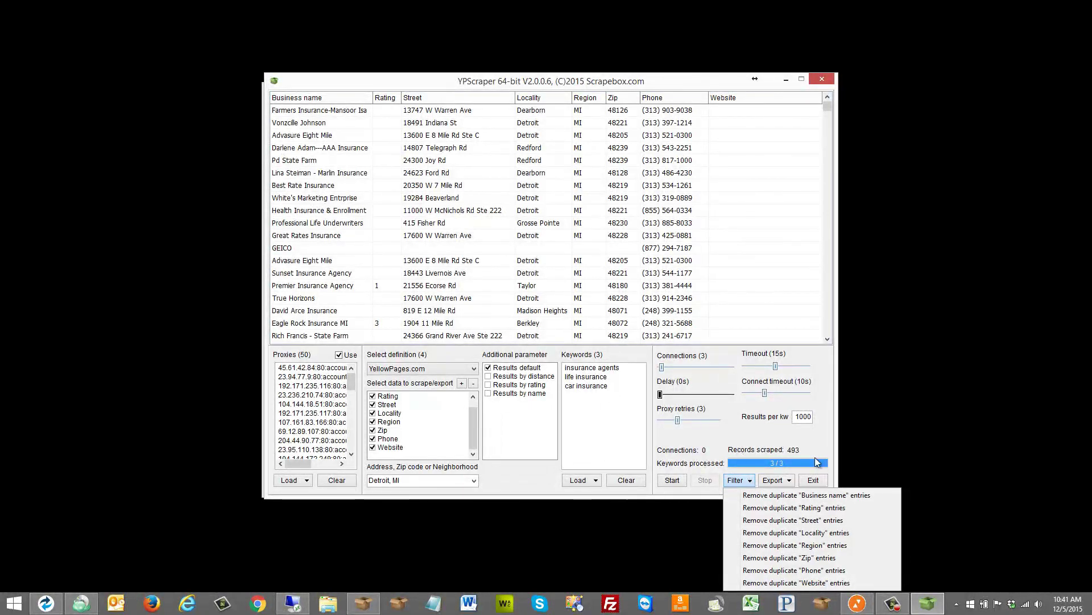
Start exporting all records and create a new folder inside Del When Done > domains as the destination
left_click(777, 481)
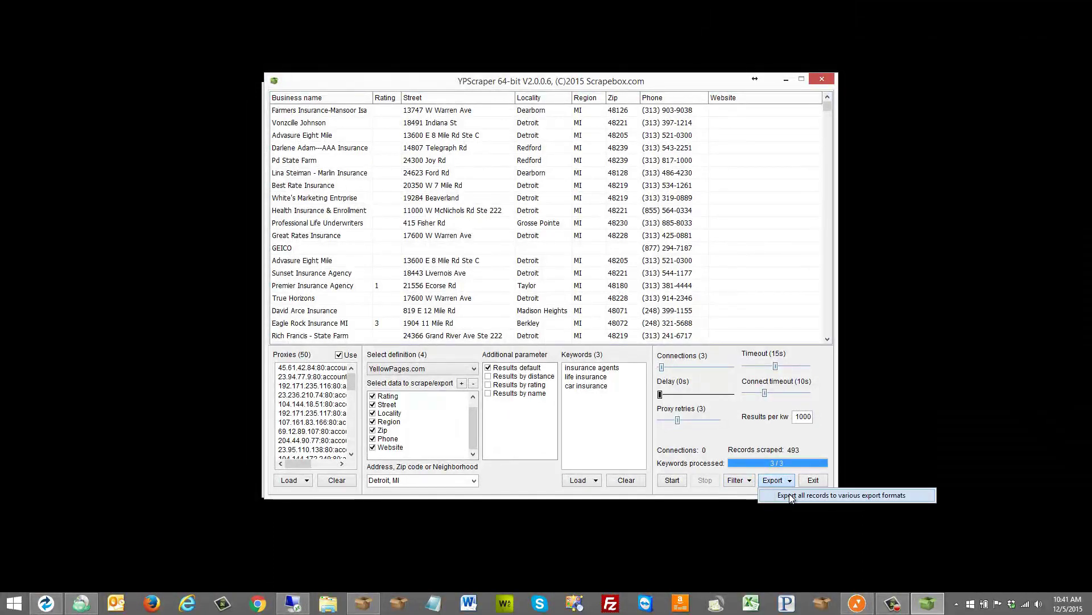
left_click(790, 495)
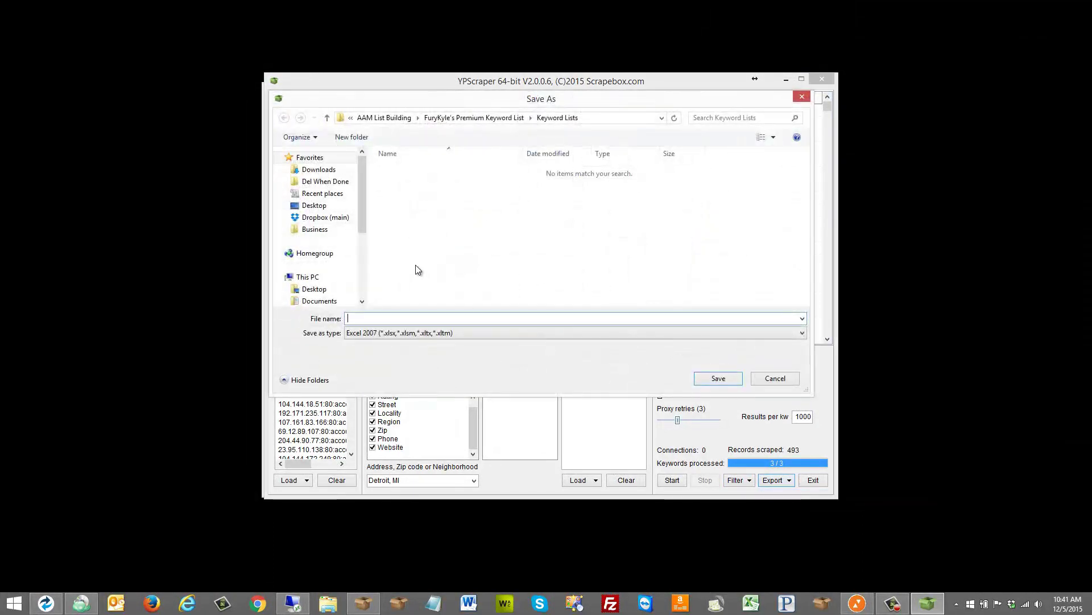
left_click(322, 181)
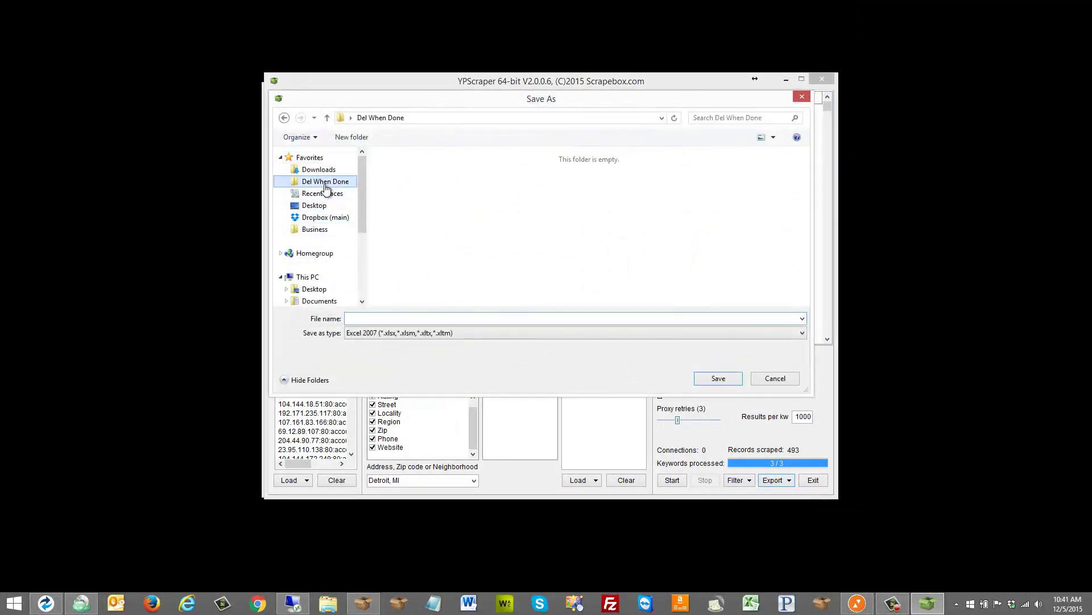
double_click(413, 181)
left_click(352, 137)
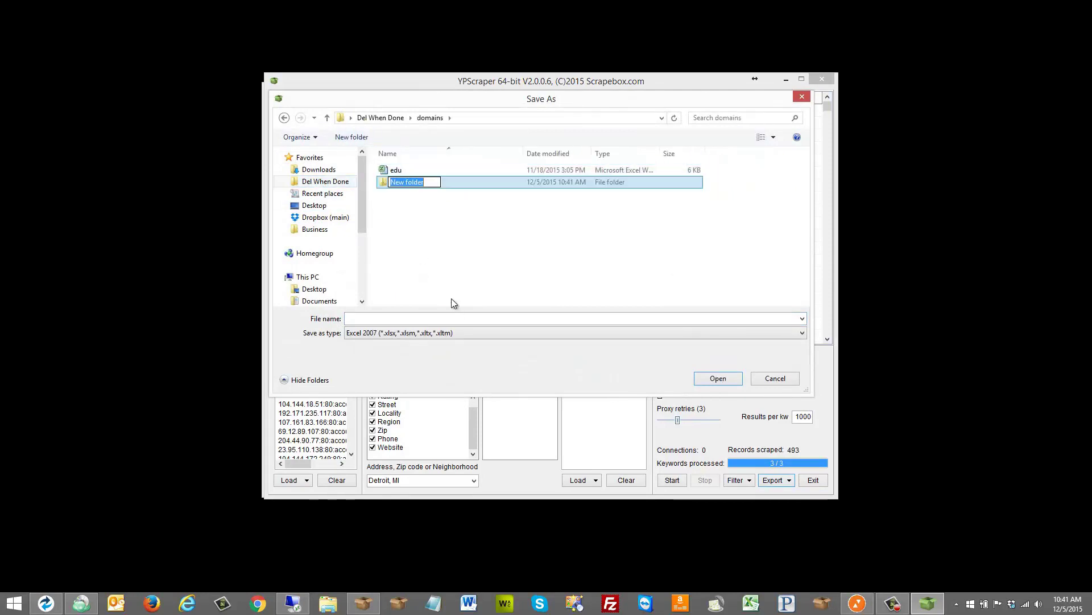
left_click(454, 302)
double_click(407, 182)
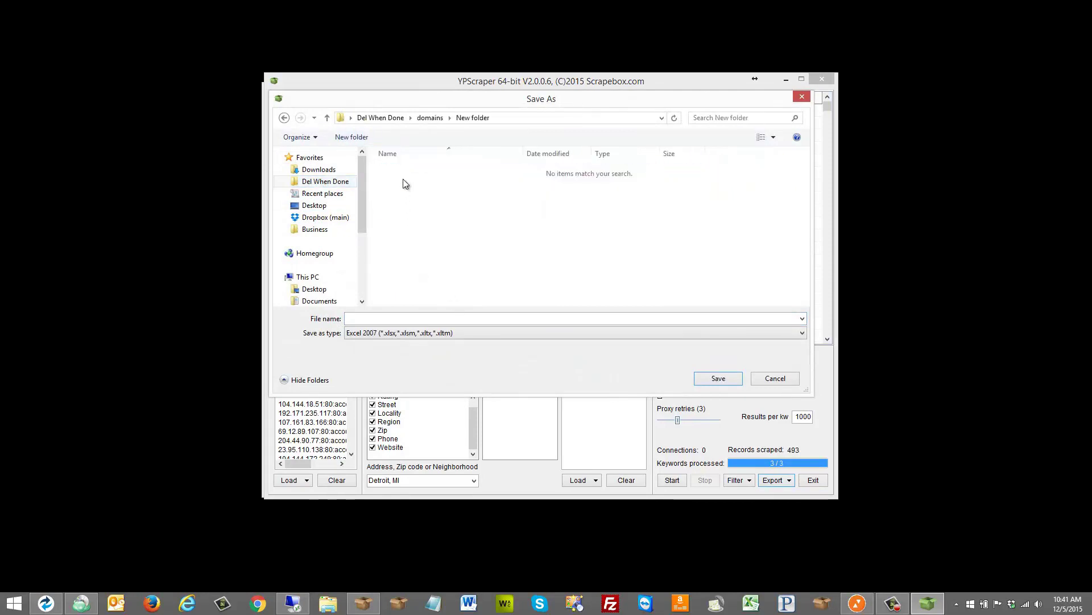
Save the export in the Excel 2007 format under the file name test
left_click(370, 334)
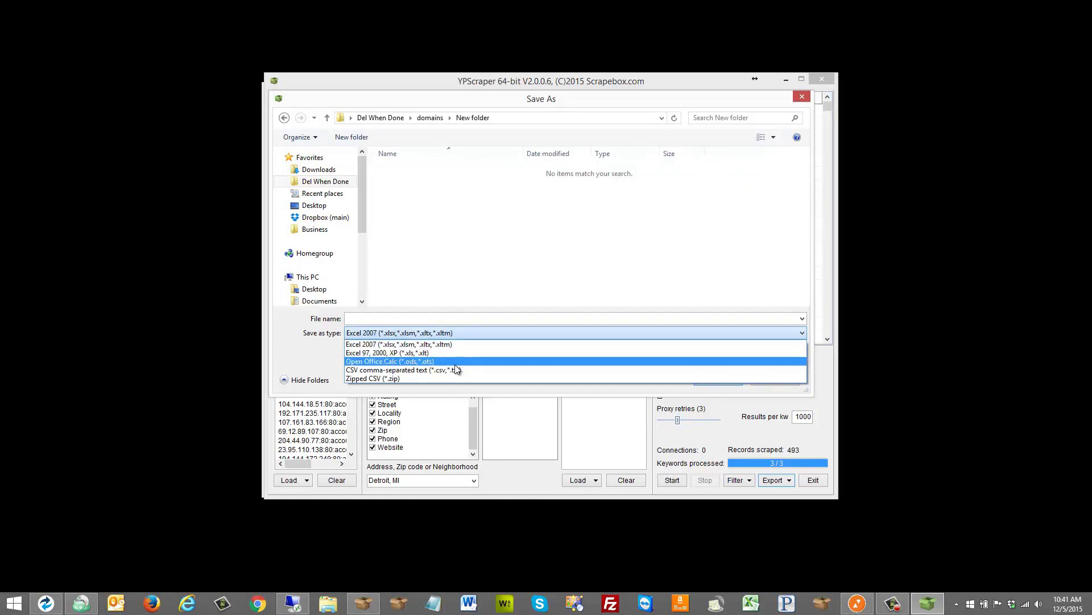
left_click(404, 378)
left_click(417, 335)
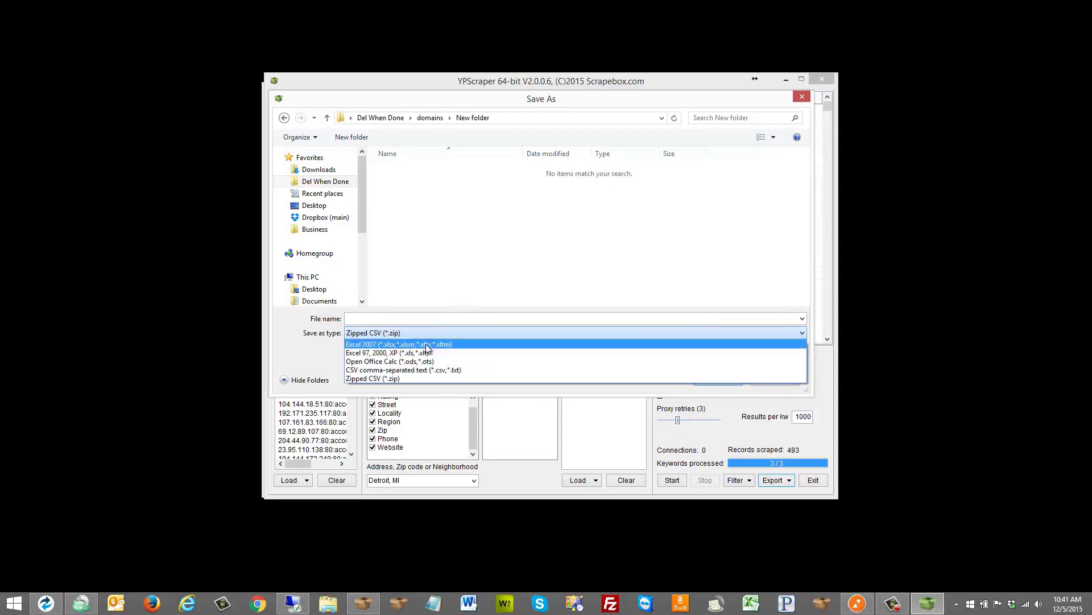
left_click(427, 344)
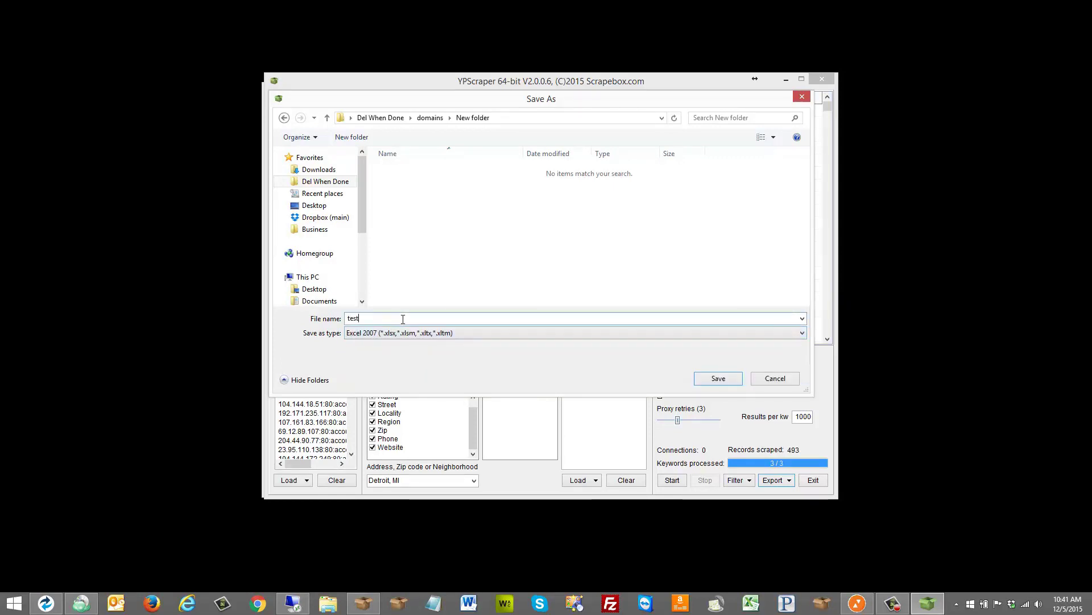
key("Return")
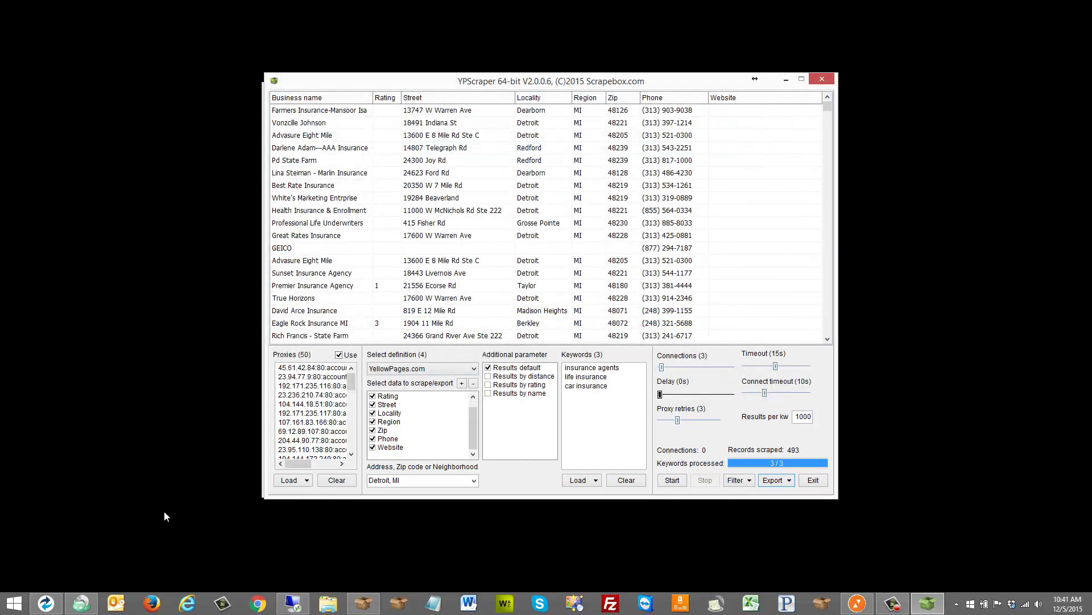
Open the exported test workbook from the New folder inside Del When Done > domains in File Explorer
left_click(328, 602)
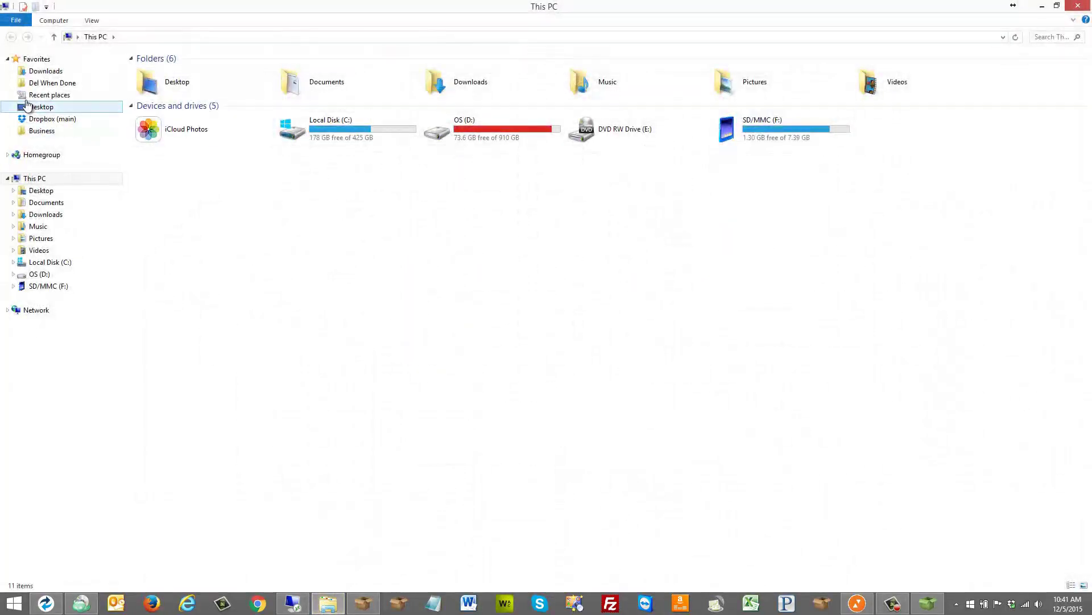
left_click(52, 83)
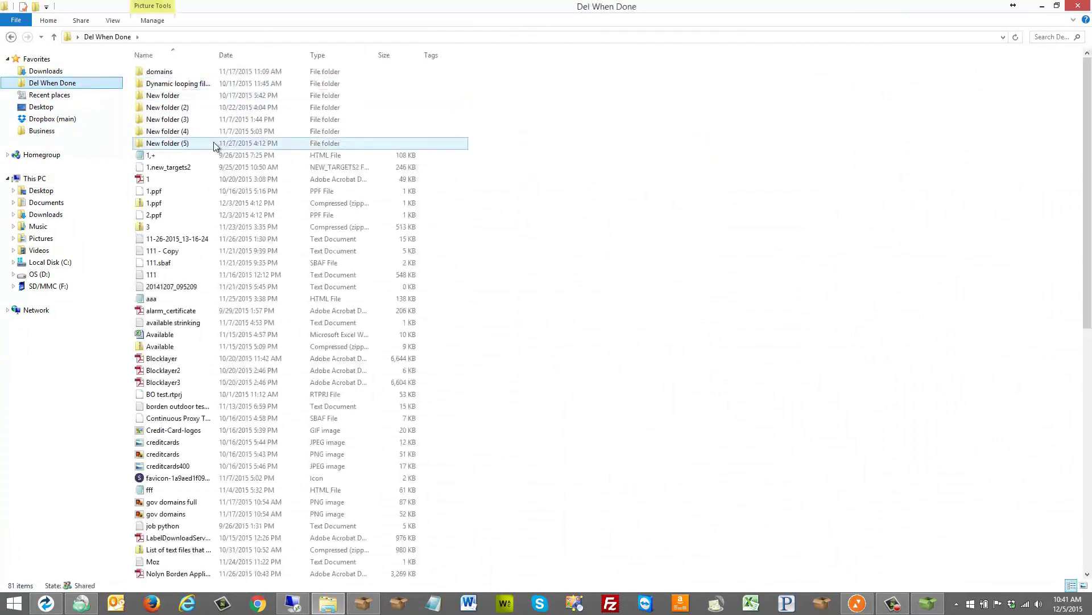
double_click(172, 75)
double_click(170, 74)
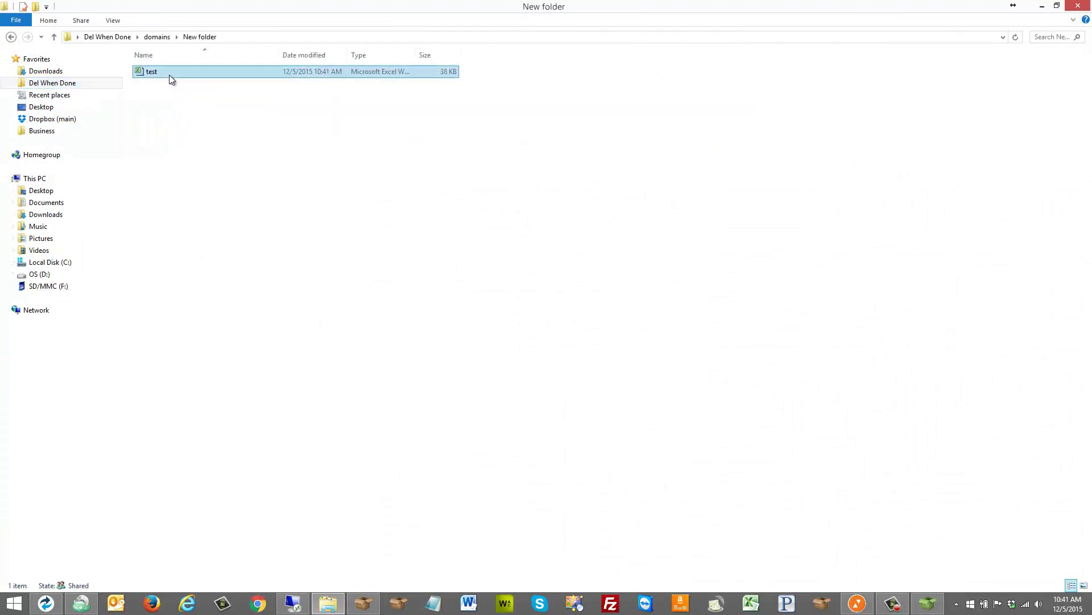
double_click(170, 73)
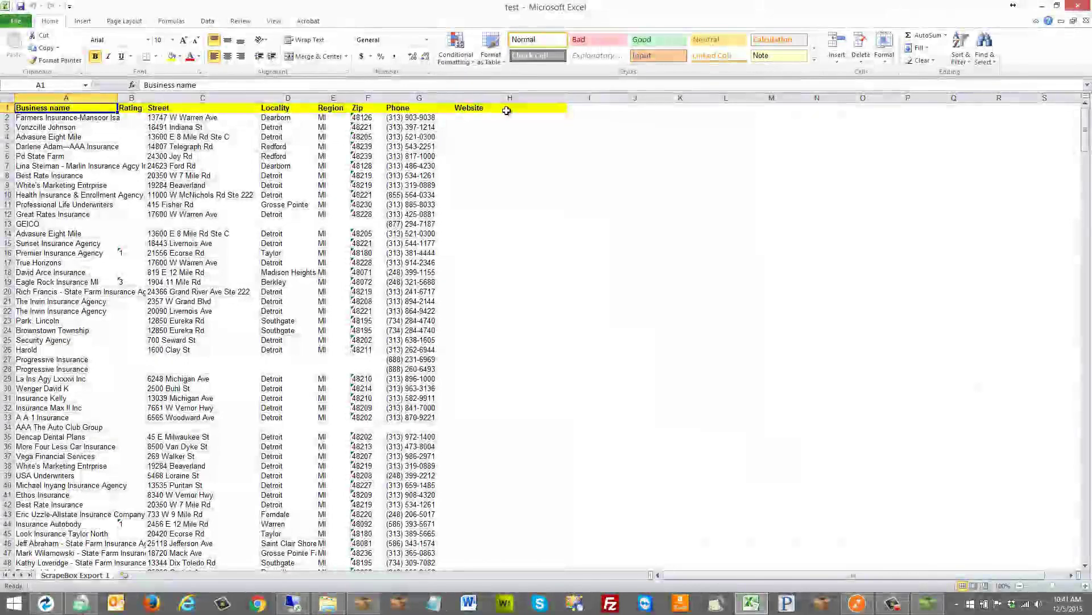
Examine the exported business records down to the end of the sheet, including the Website column, and minimize the workbook
left_click(509, 137)
scroll(506, 162, "down", 8)
scroll(506, 163, "down", 20)
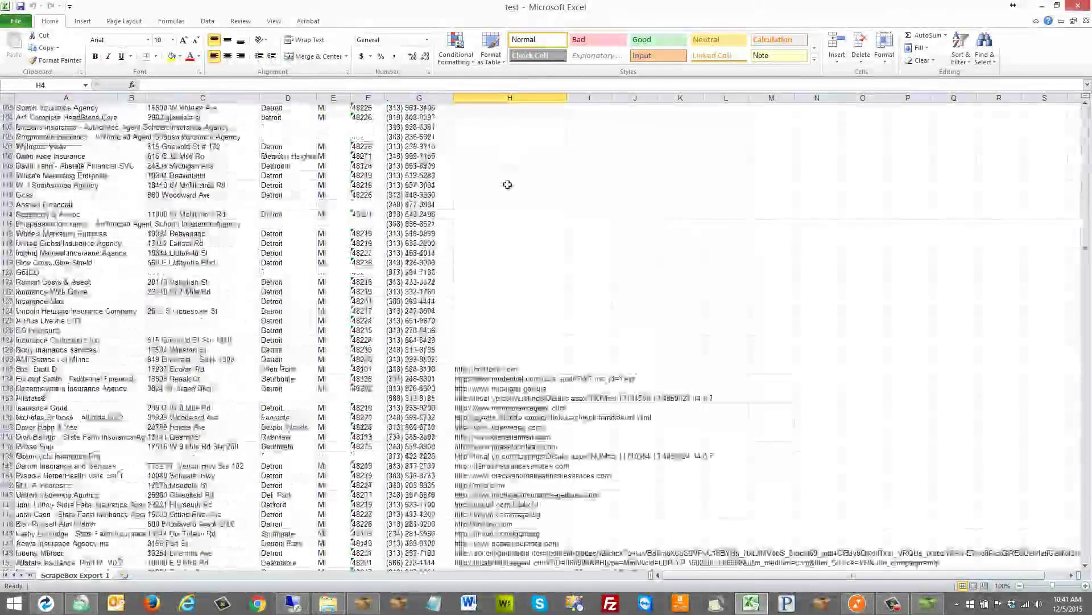
scroll(497, 188, "down", 20)
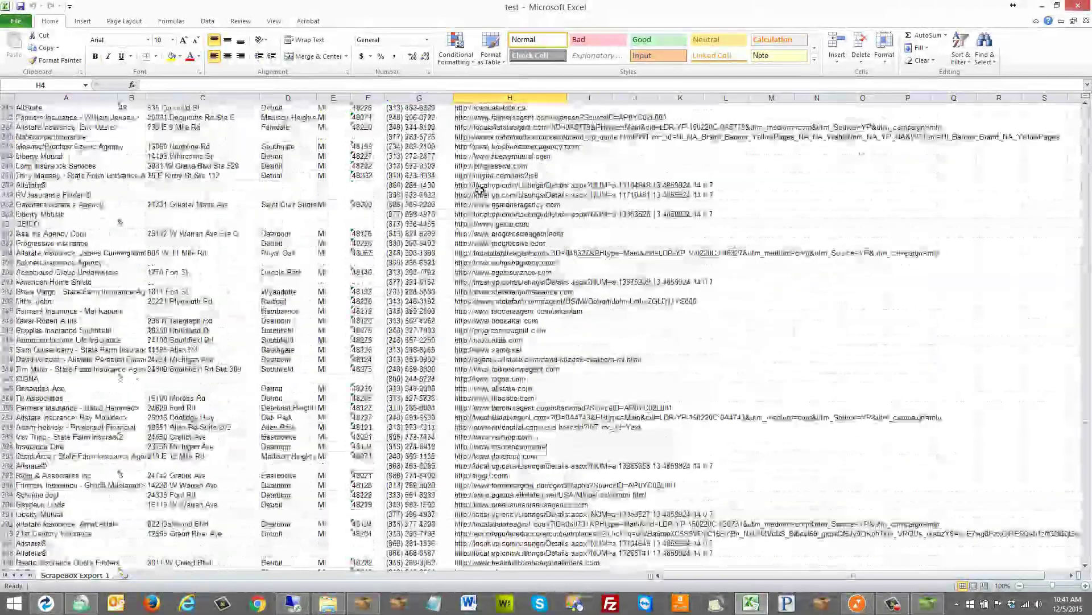
scroll(455, 196, "down", 15)
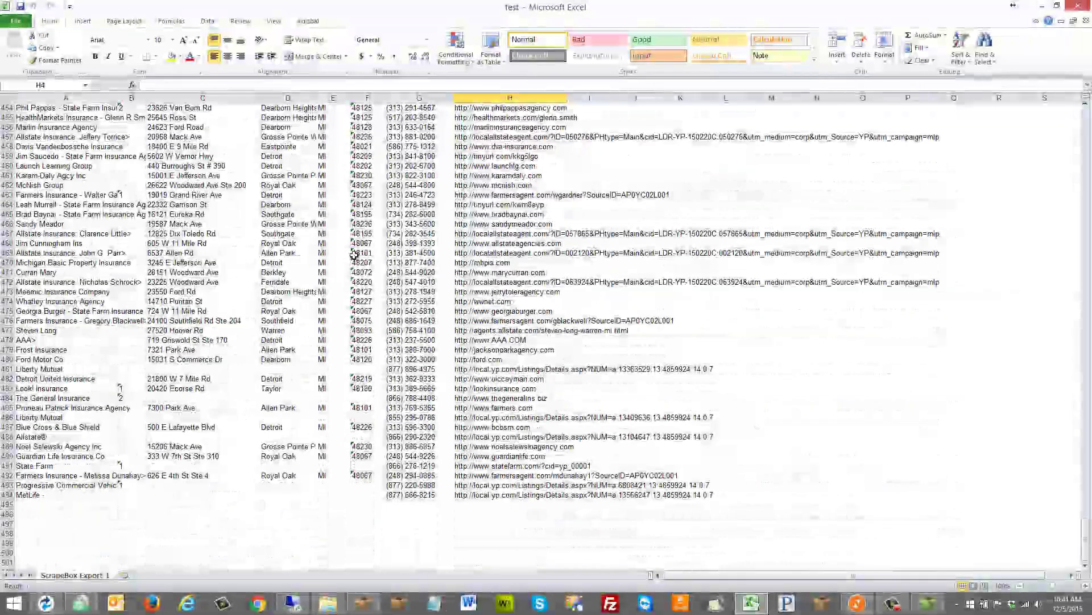
scroll(275, 182, "up", 20)
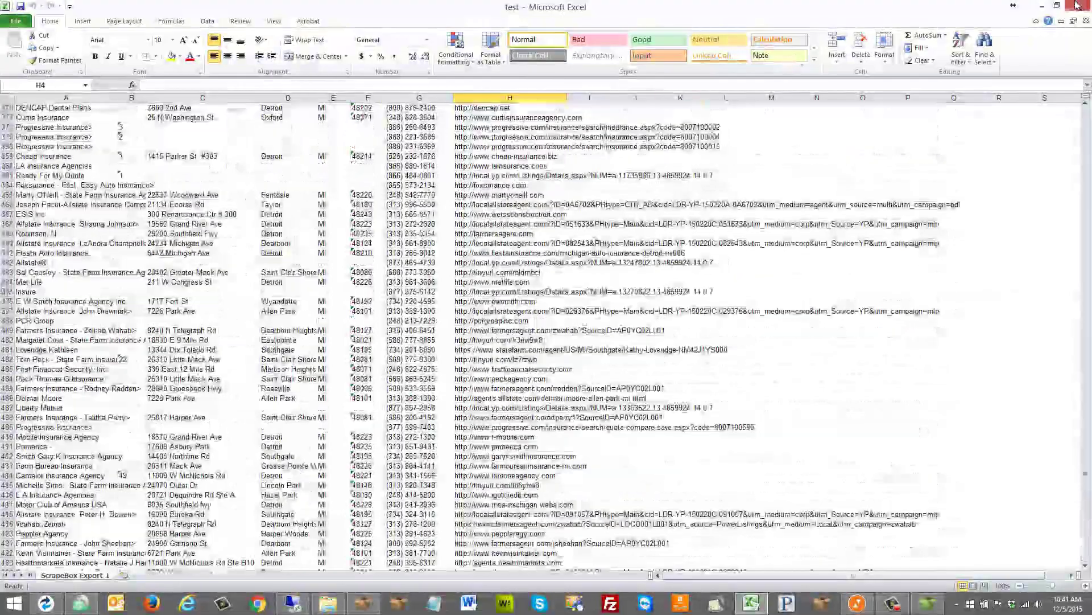
left_click(1040, 7)
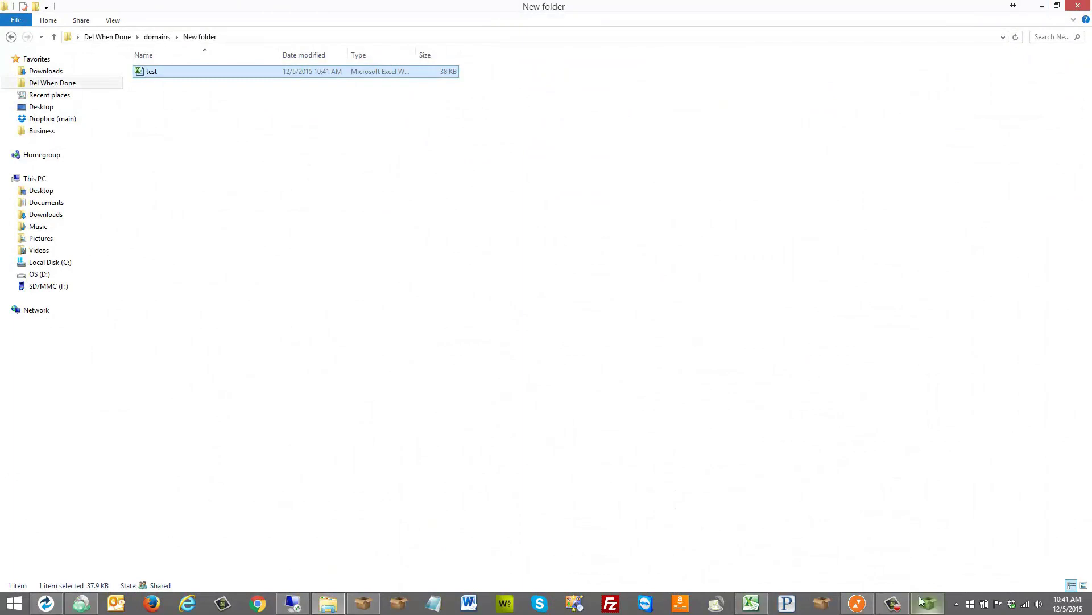
Bring the test workbook back up and copy the entire Website column
left_click(751, 603)
left_click(506, 213)
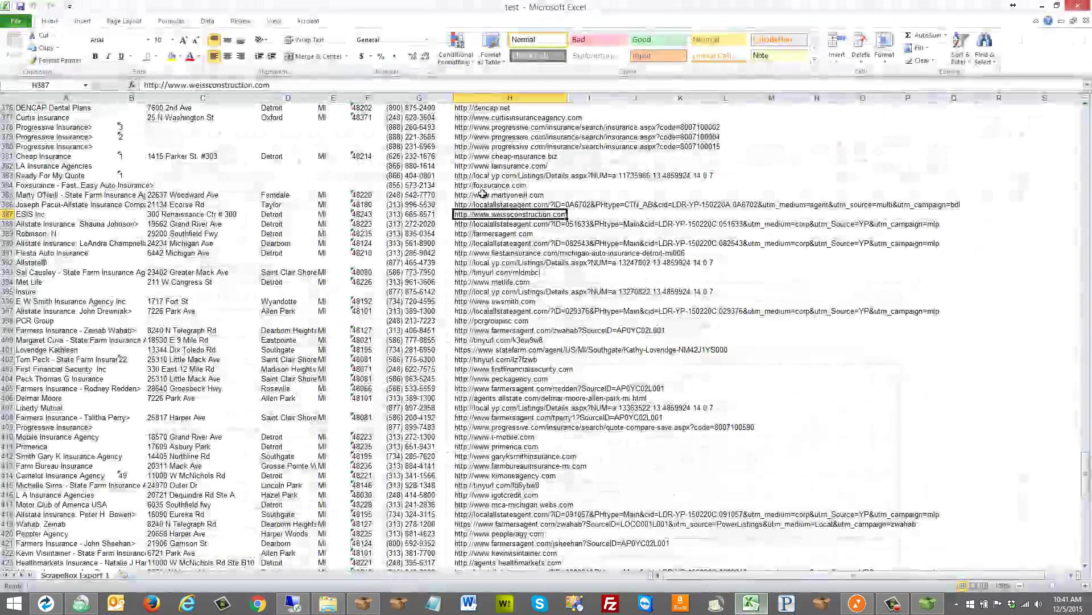
scroll(455, 200, "up", 20)
scroll(432, 202, "up", 20)
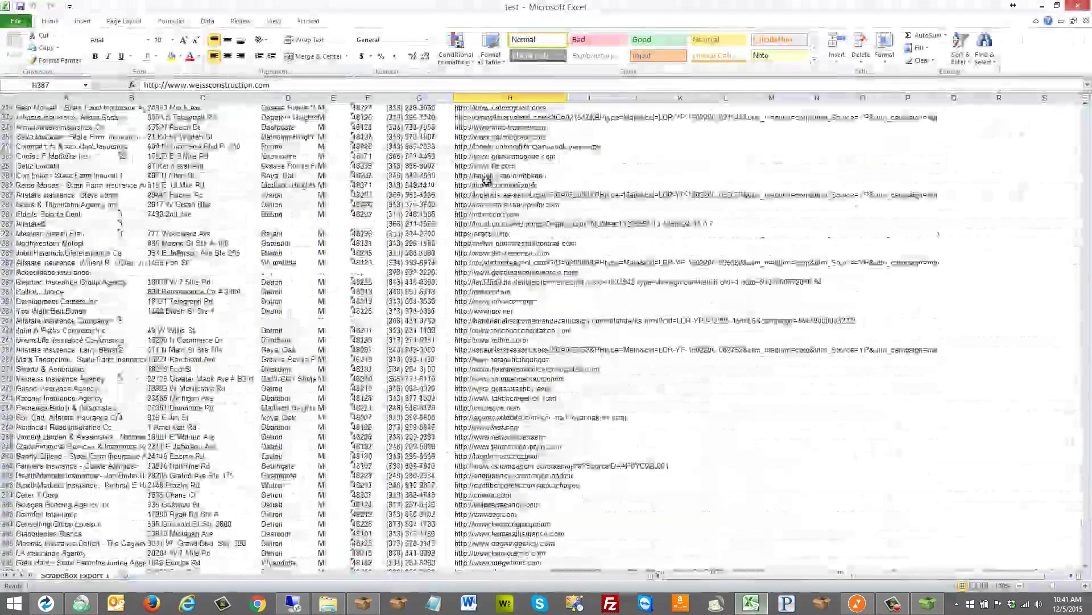
left_click(526, 98)
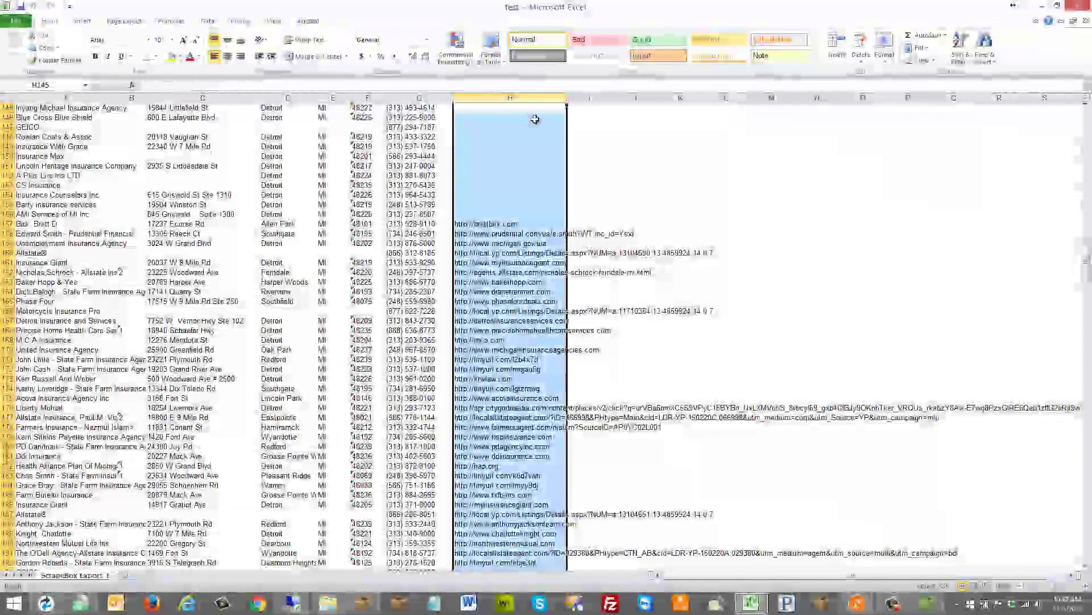
key("ctrl+c")
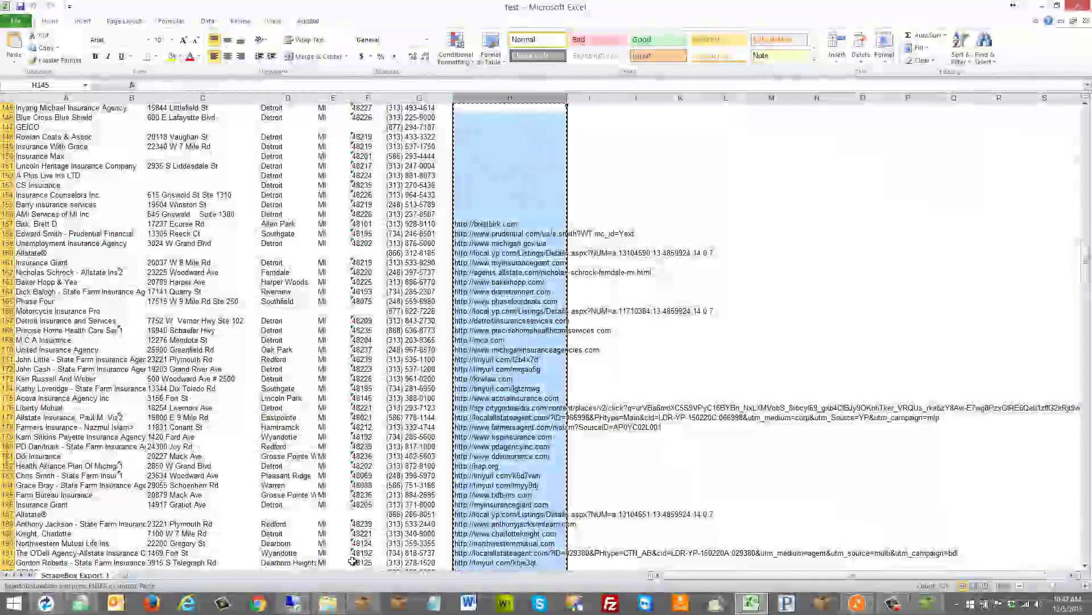
Switch to ScrapeBox and paste the copied website addresses into the harvested URLs list
left_click(362, 603)
right_click(546, 193)
left_click(571, 198)
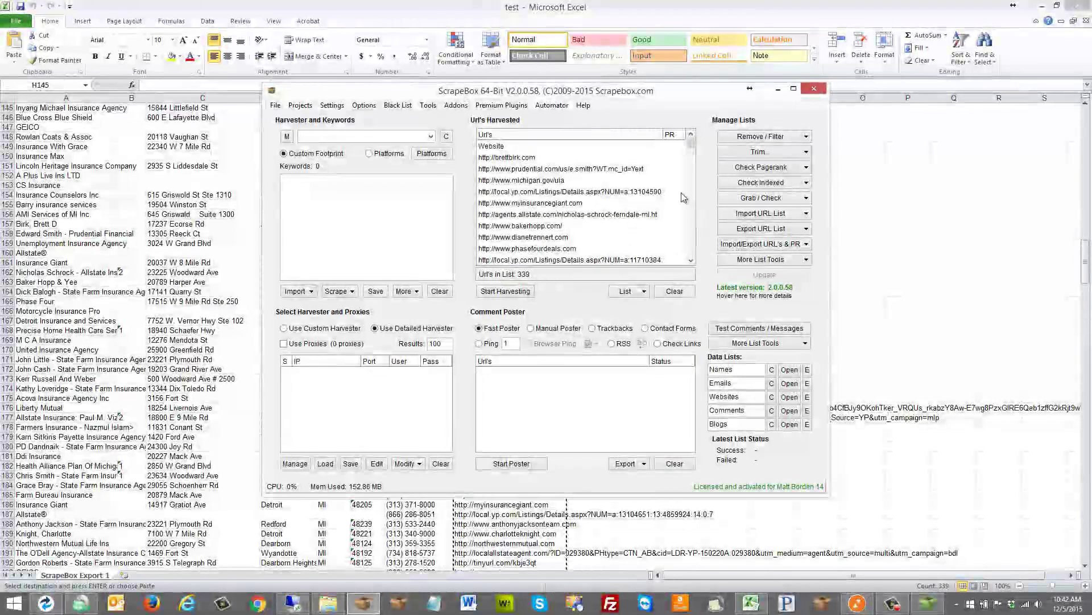
left_click_drag(692, 142, 774, 200)
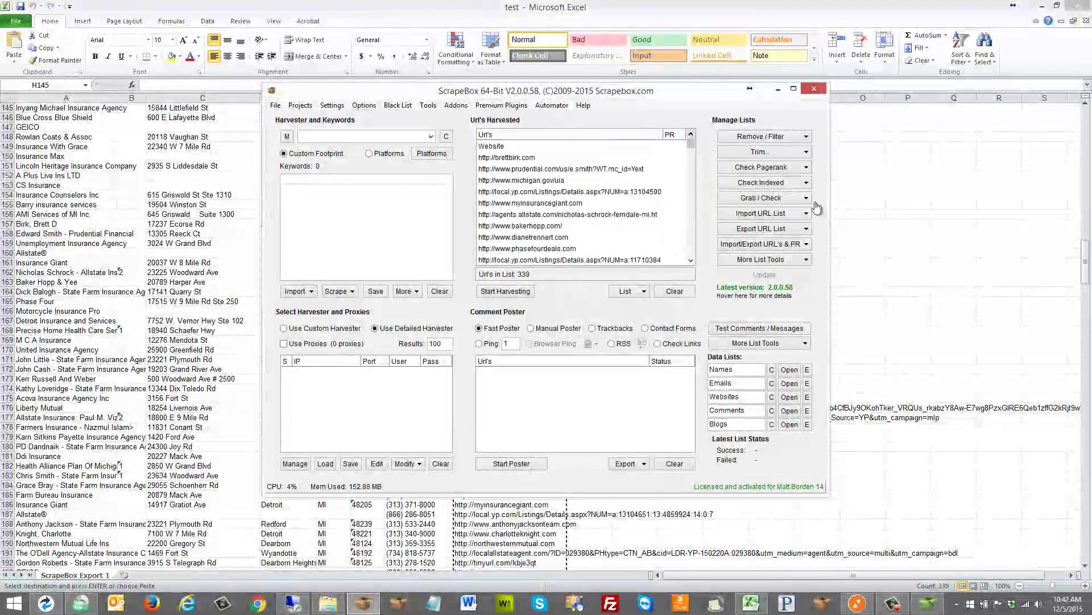
Look over the Grab / Check options for the harvested URLs and return to the Phone column in the exported workbook
left_click(774, 198)
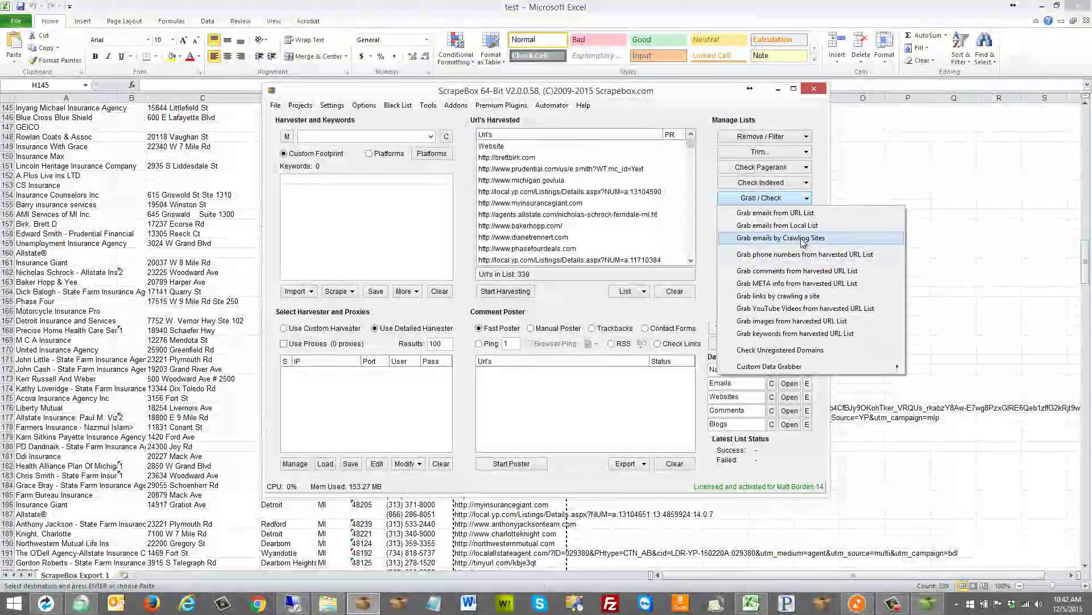
left_click(473, 335)
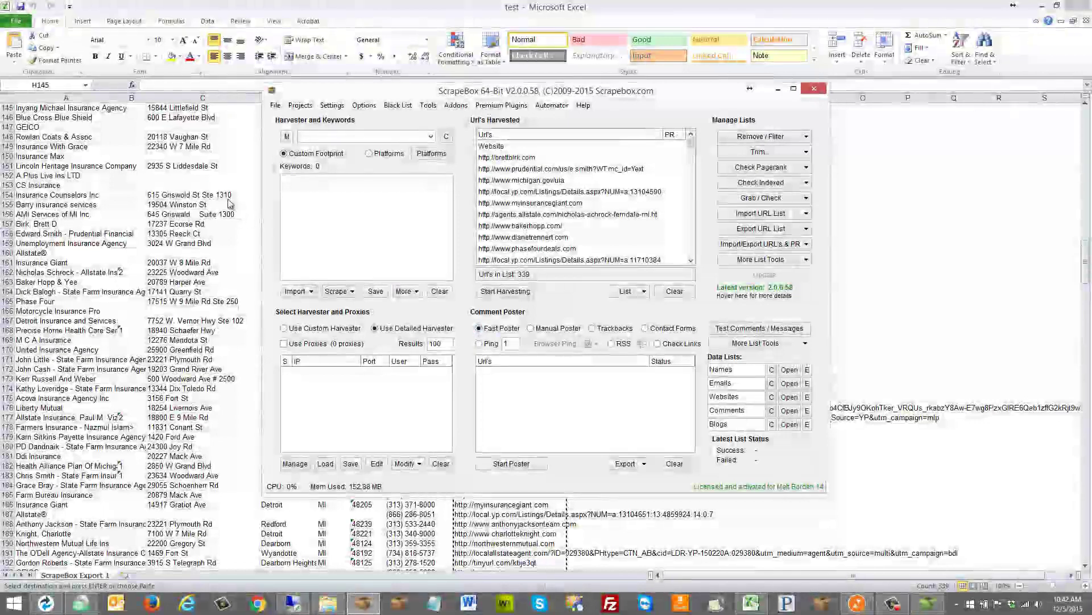
key("alt+Tab")
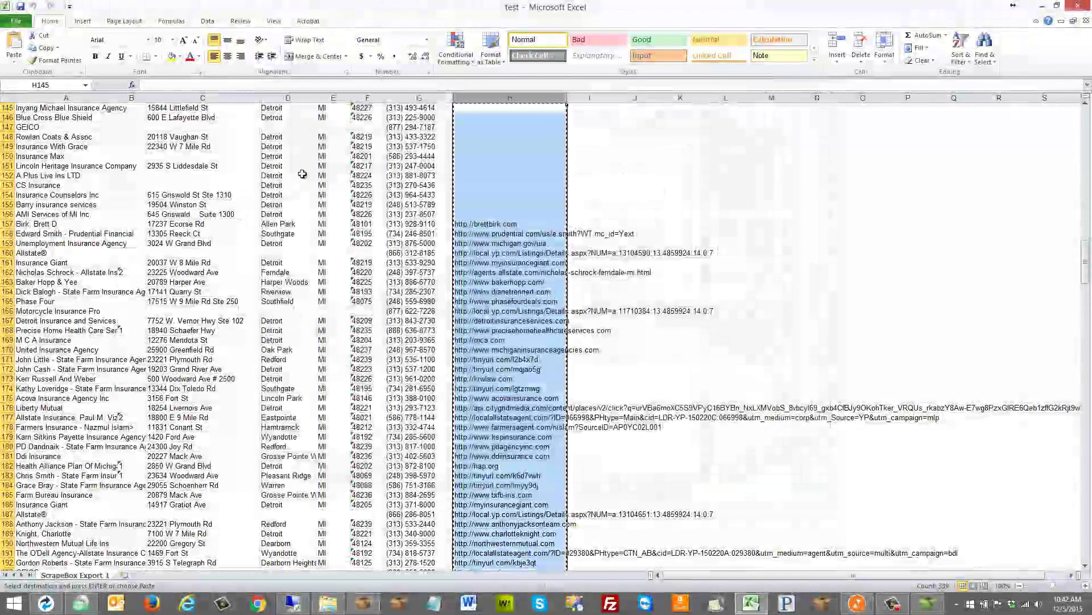
left_click(427, 117)
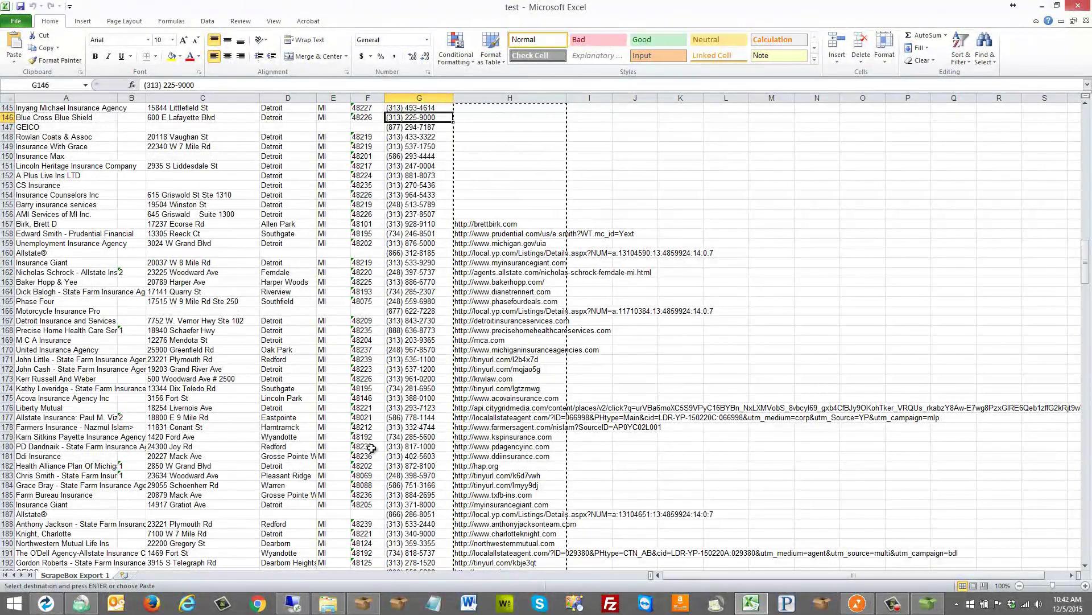
Switch to ScrapeBox, review the list of available premium plugins and close it
left_click(363, 603)
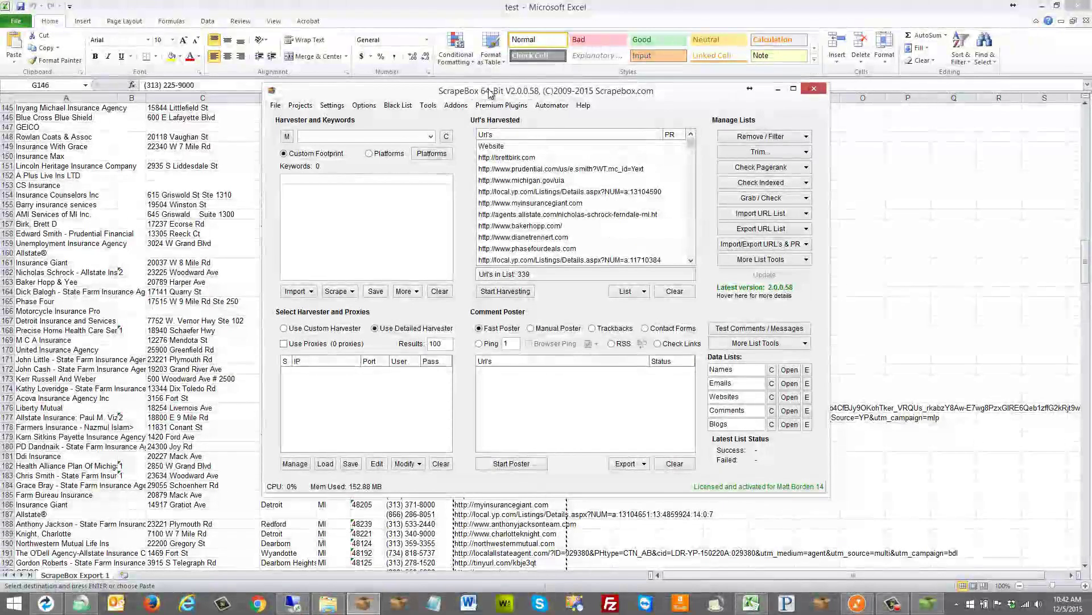
left_click(501, 105)
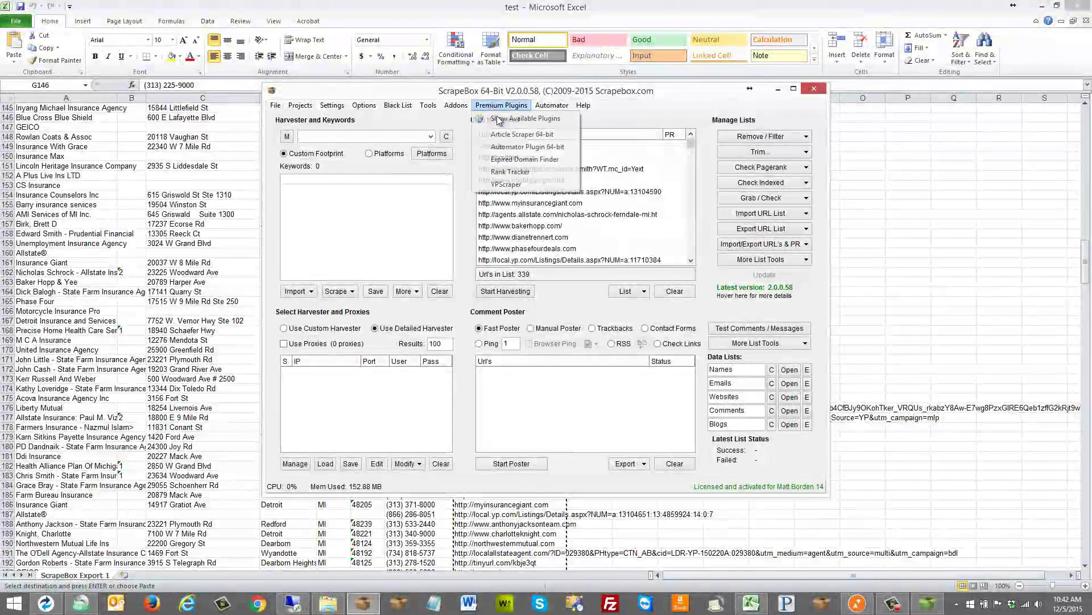
left_click(498, 120)
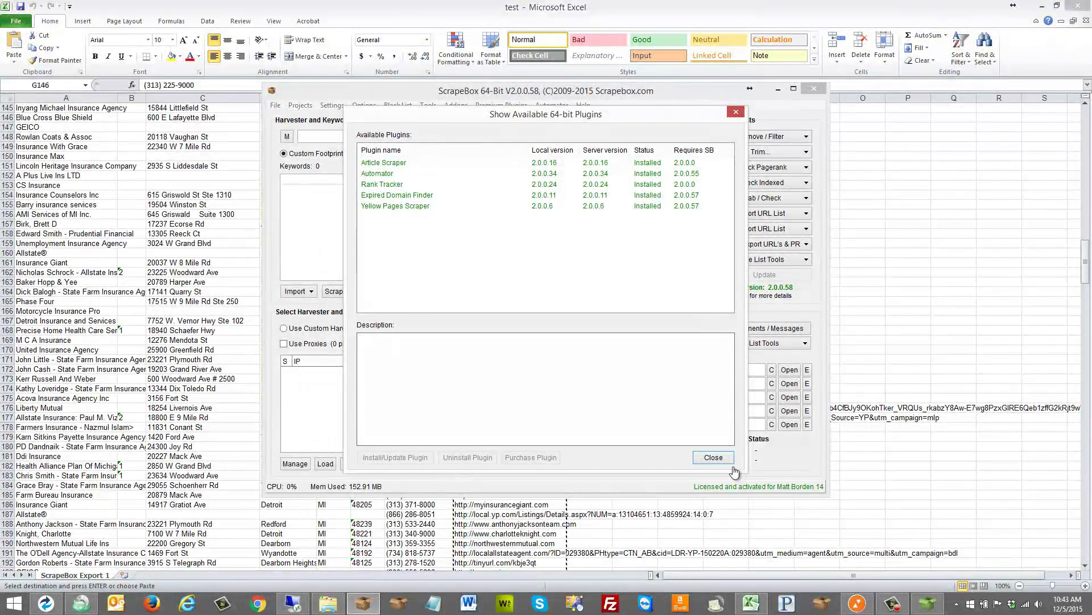
left_click(714, 457)
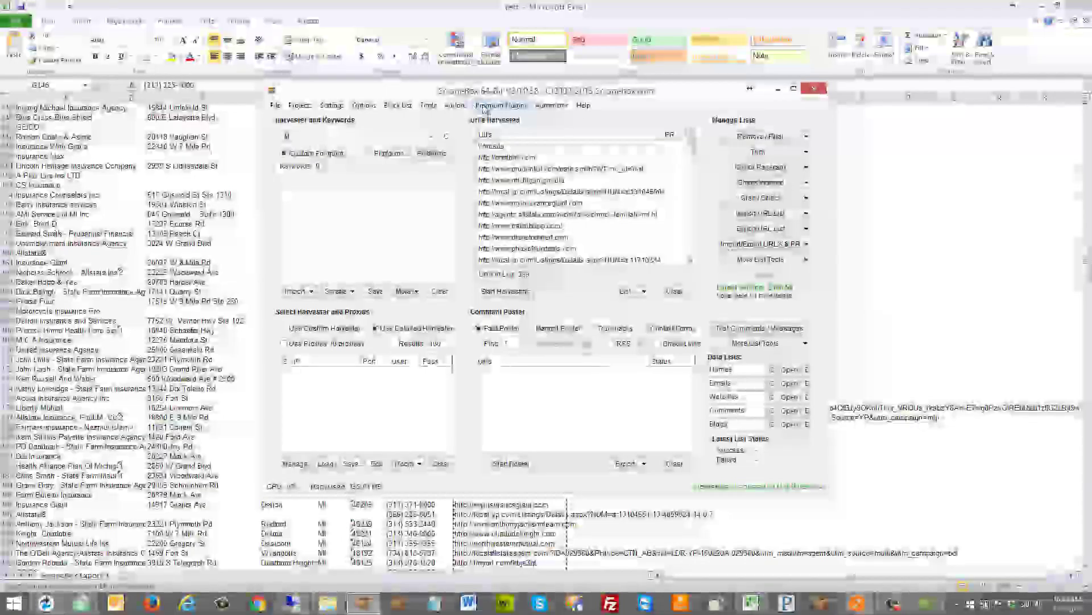
Look through the premium plugins, the installed addons and the Grab / Check options for the harvested URLs
left_click(489, 106)
mouse_move(455, 105)
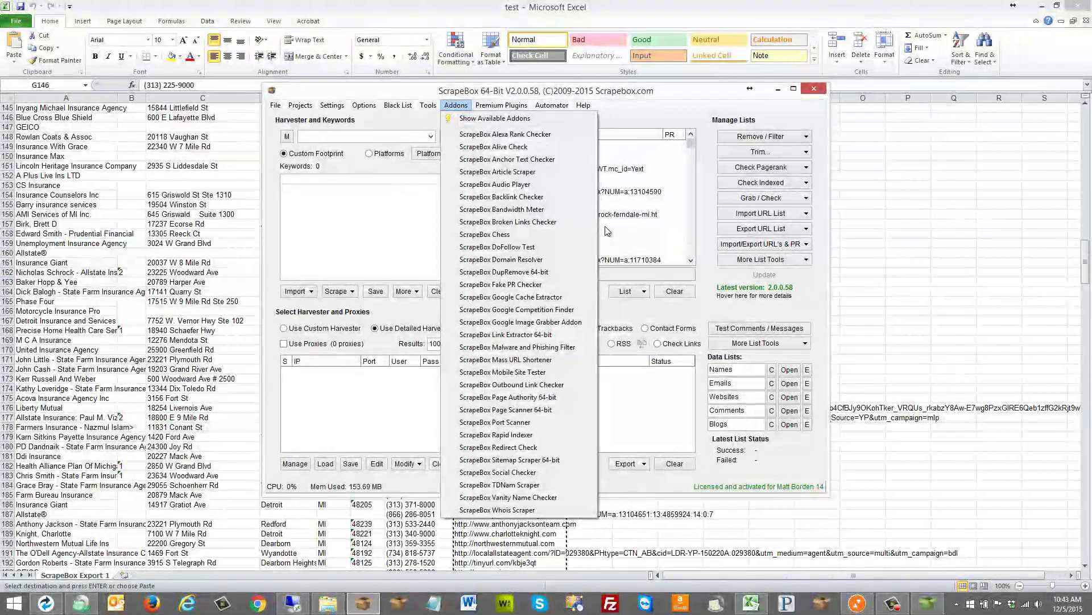
left_click(784, 200)
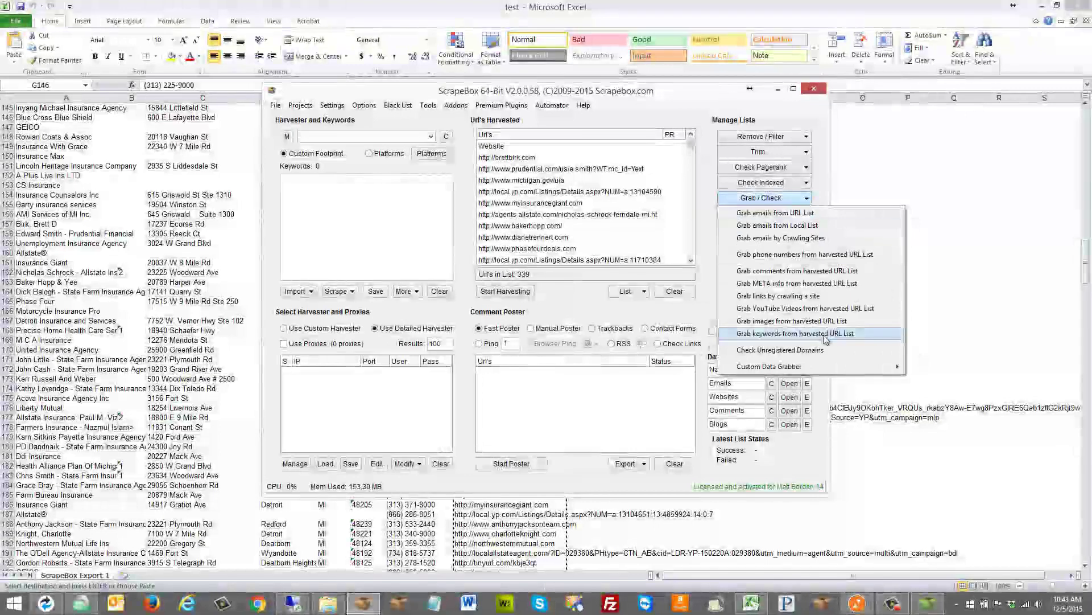